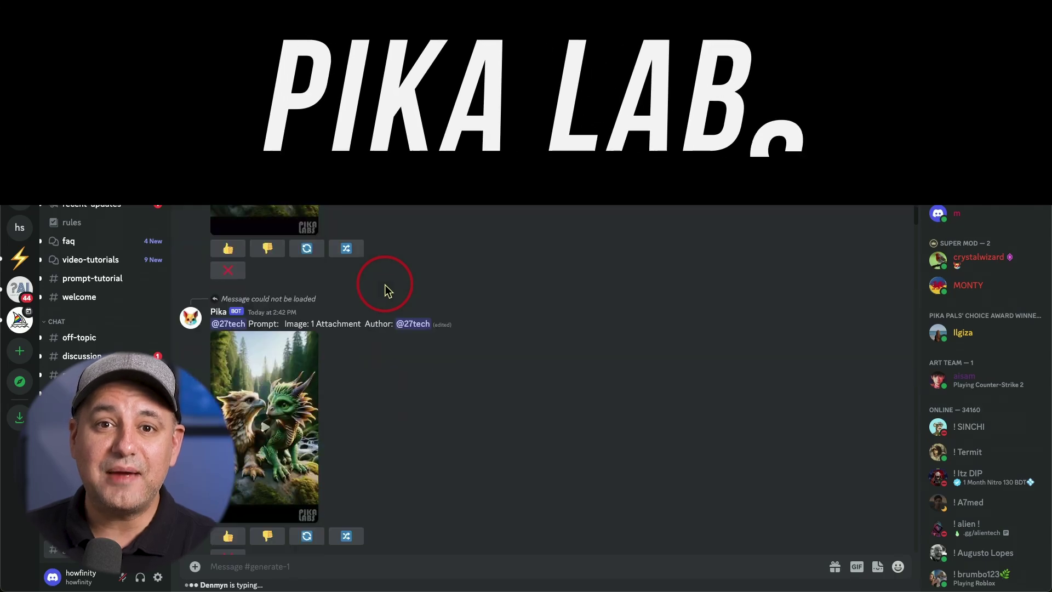
scroll(385, 291, "down", 10)
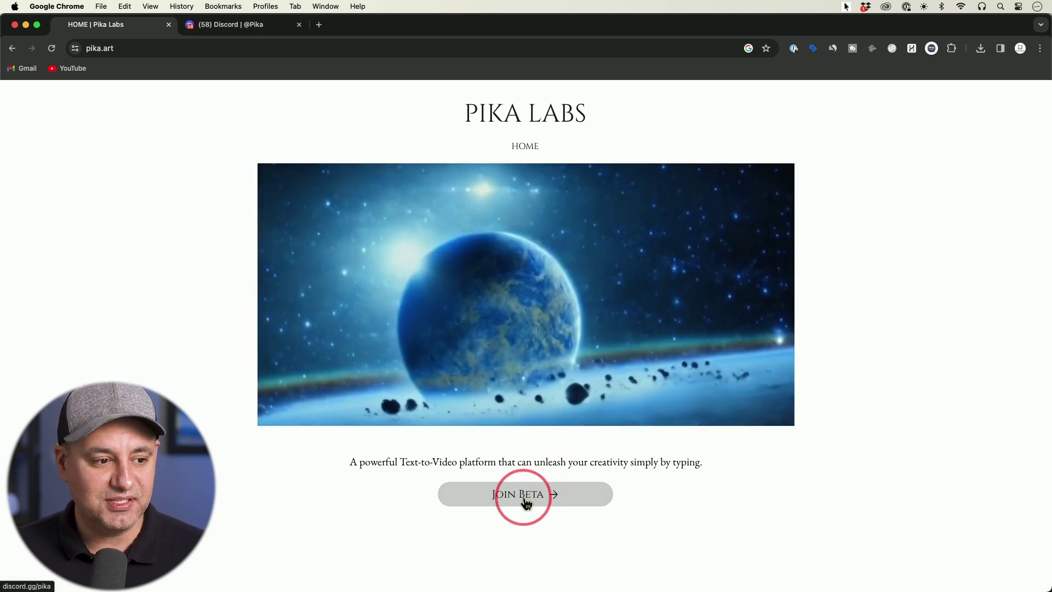
Join the Pika Discord server through the Join Beta invite on pika.art
left_click(525, 500)
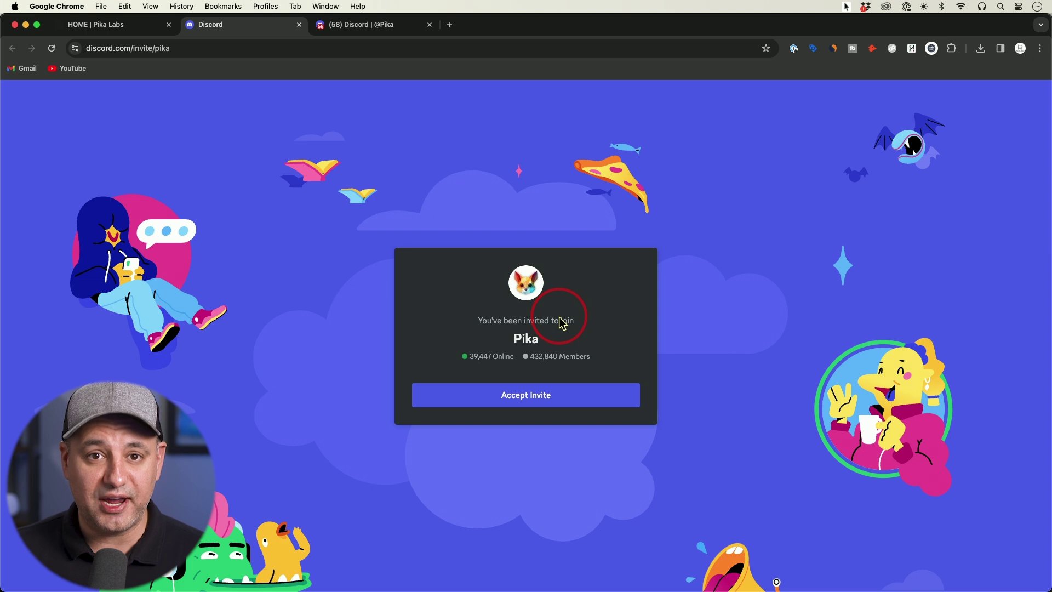
left_click(528, 400)
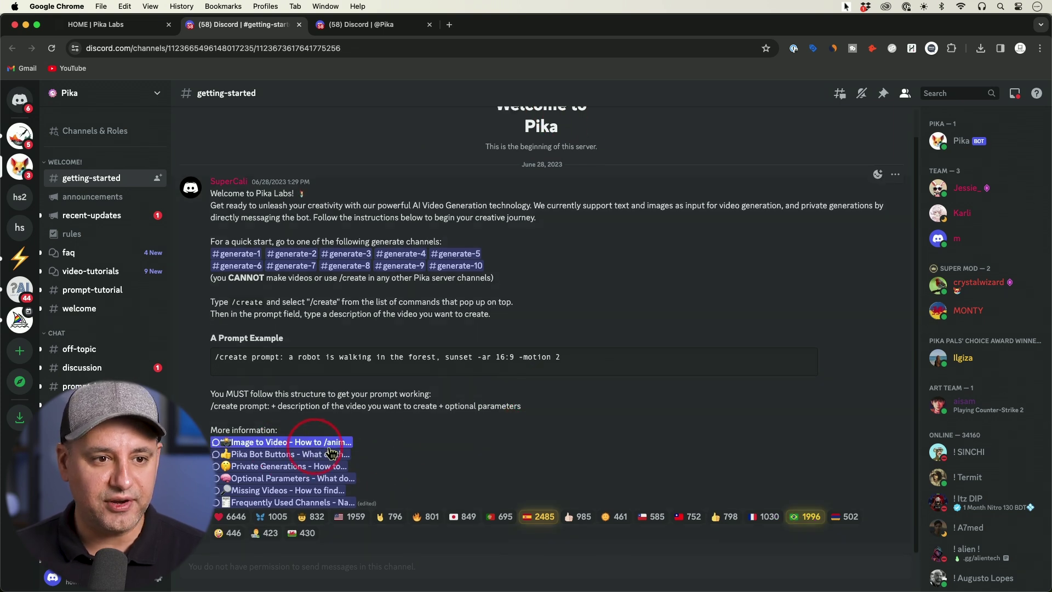
Browse the #generate-1 posts of users' Pika videos, briefly hiding and restoring the member list
left_click(427, 451)
scroll(426, 446, "up", 1)
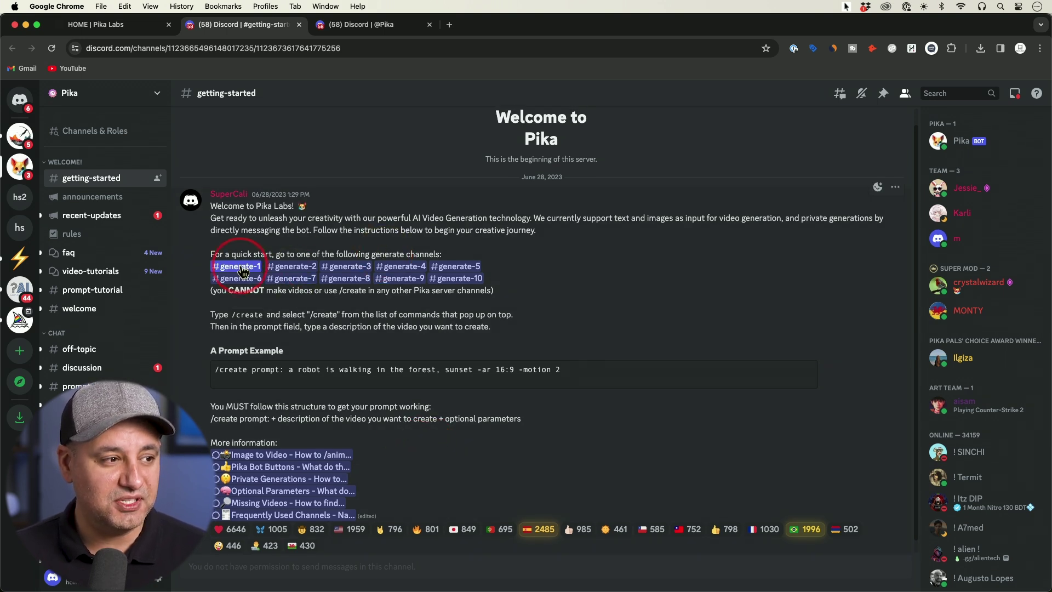
left_click(220, 266)
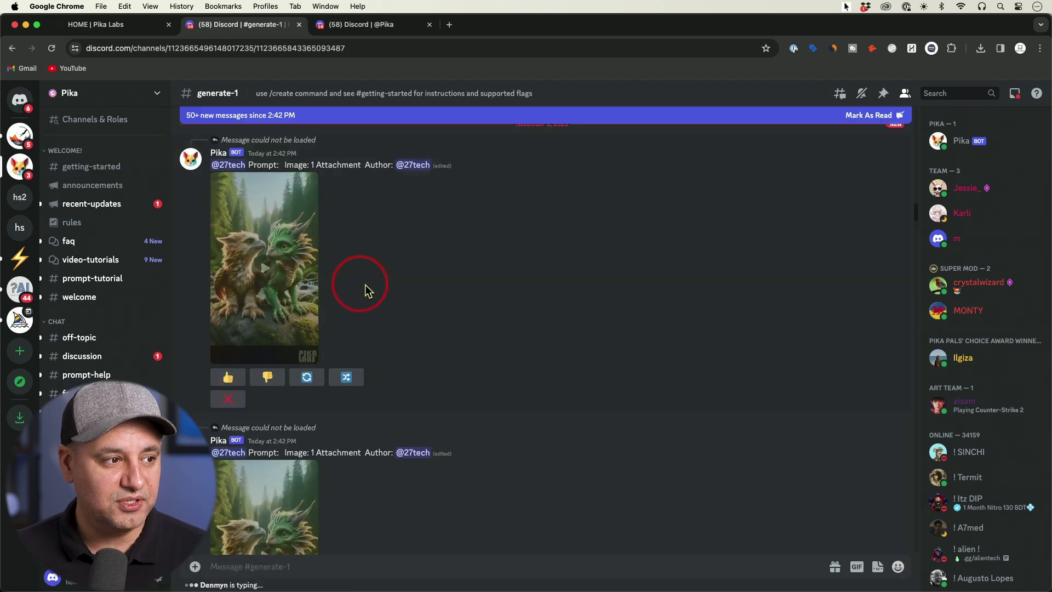
scroll(385, 284, "down", 5)
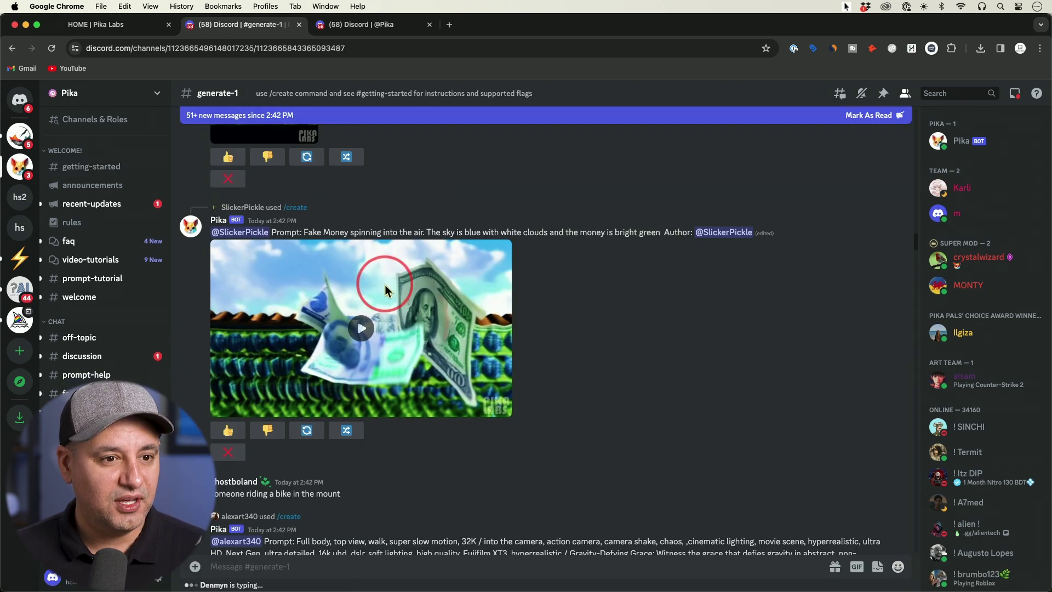
scroll(384, 284, "down", 15)
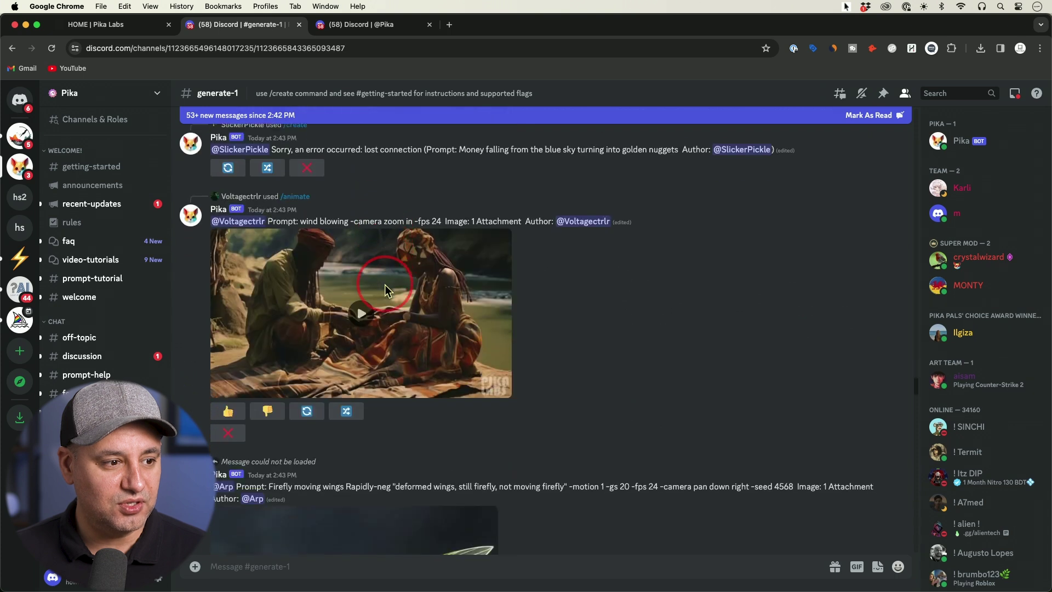
scroll(385, 284, "down", 2)
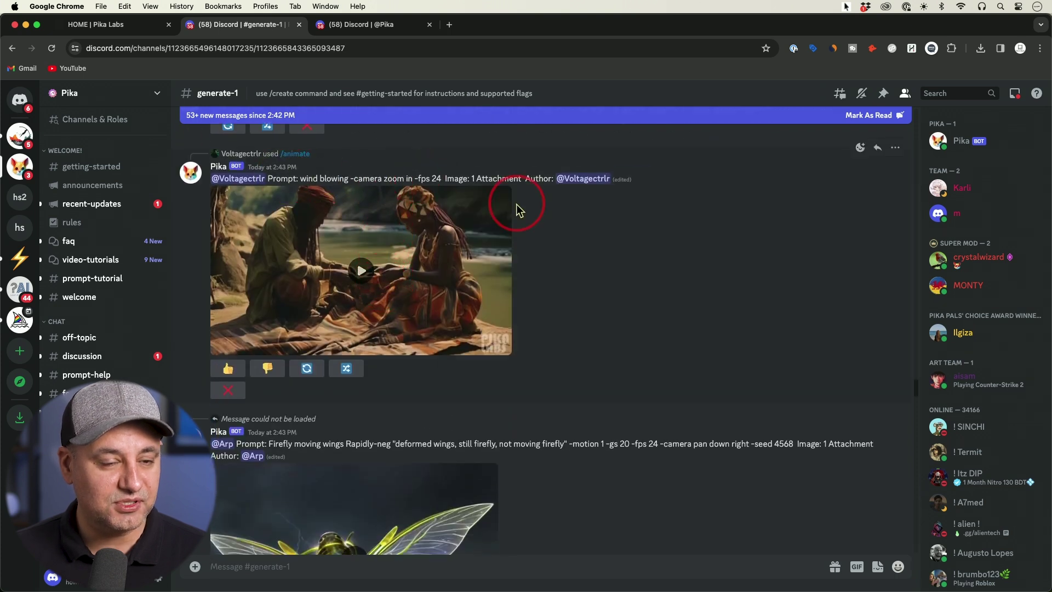
left_click(906, 97)
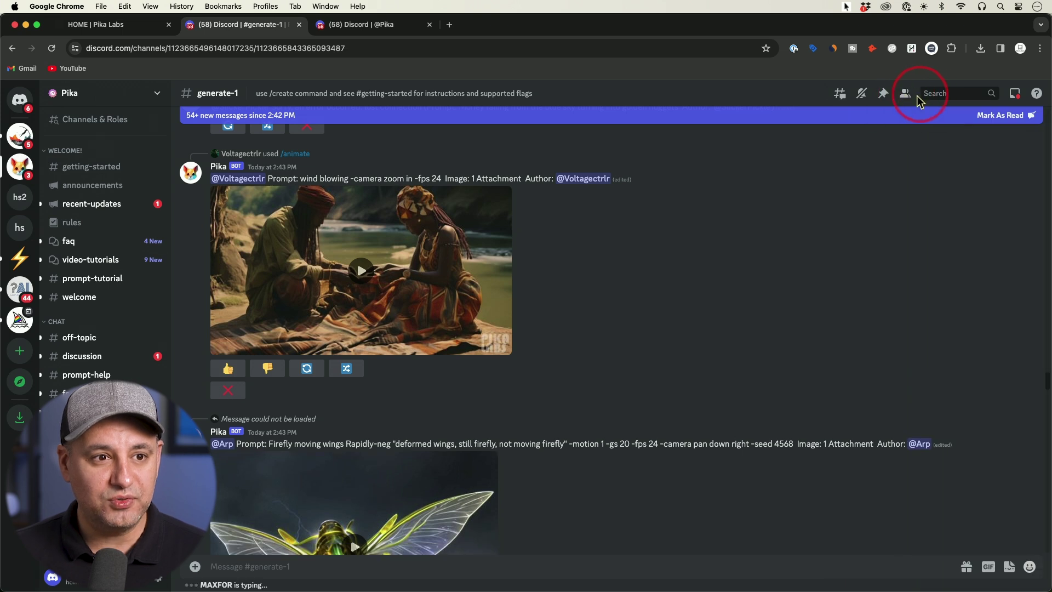
left_click(906, 94)
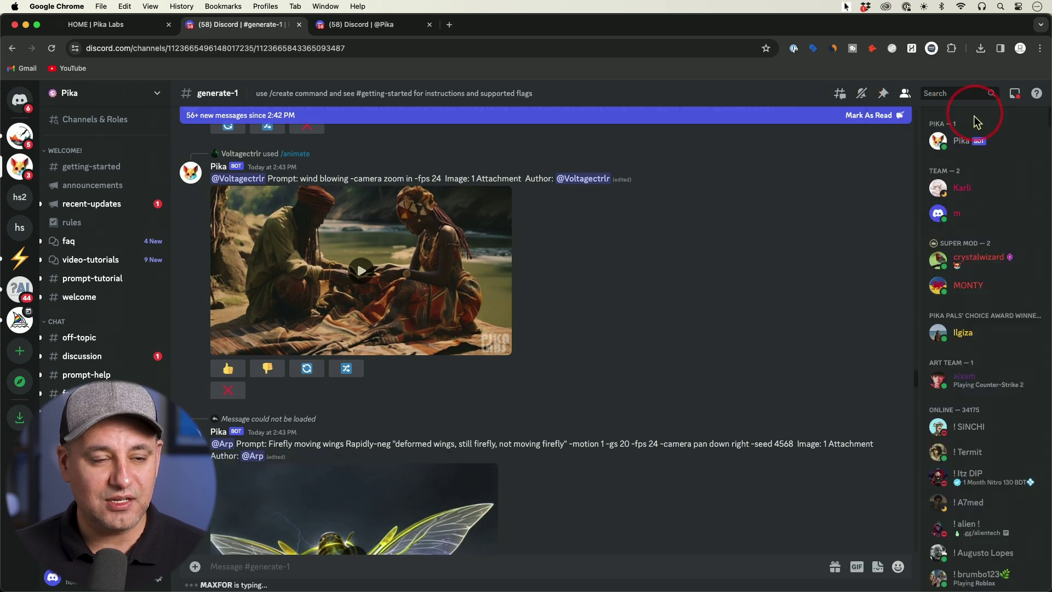
Start a DM with the Pika bot from its member-list entry and look over the conversation
right_click(963, 142)
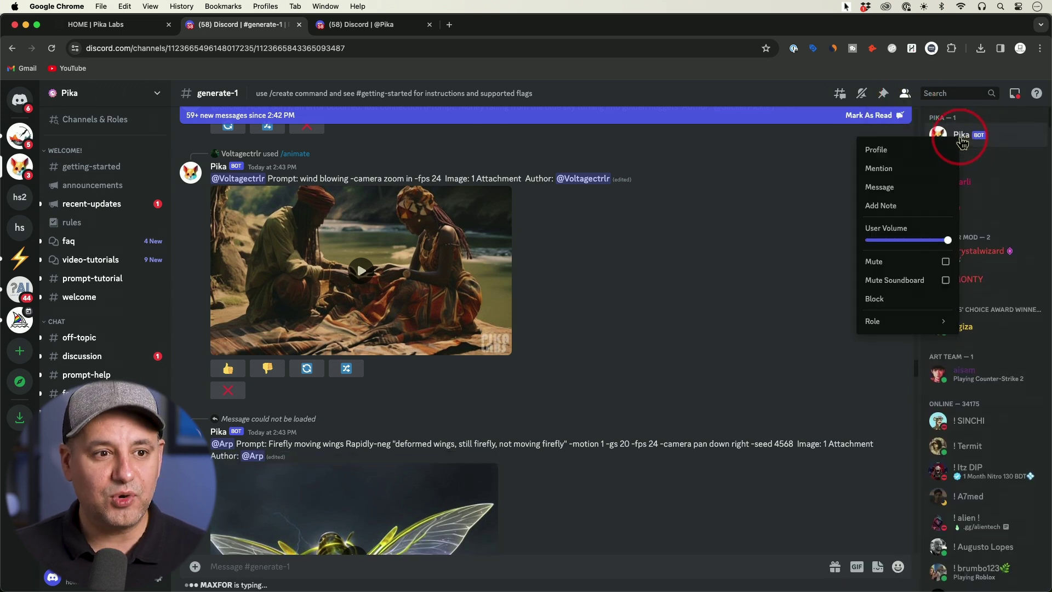
left_click(889, 189)
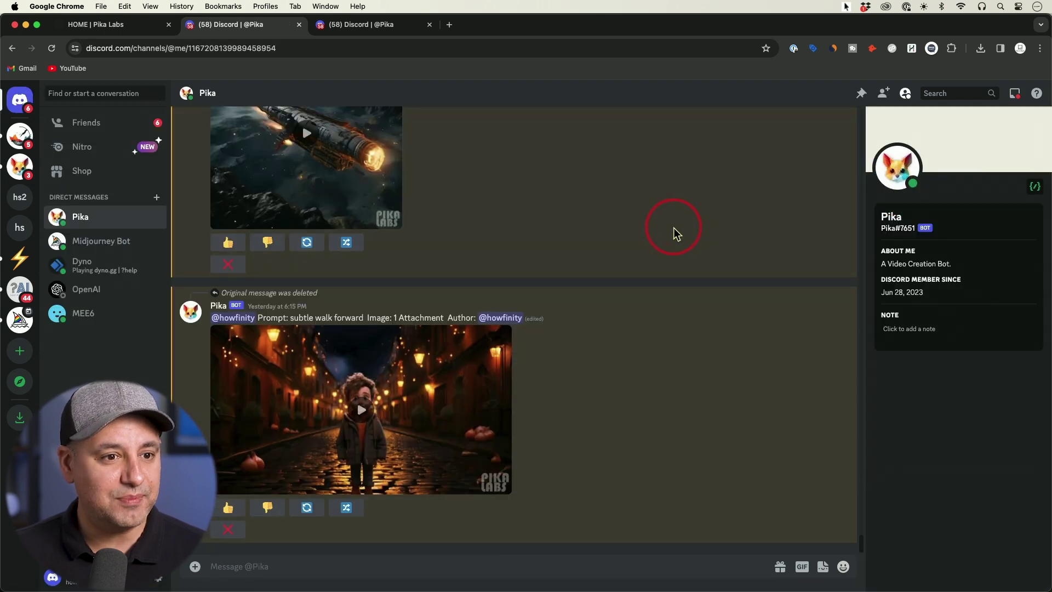
scroll(611, 378, "up", 10)
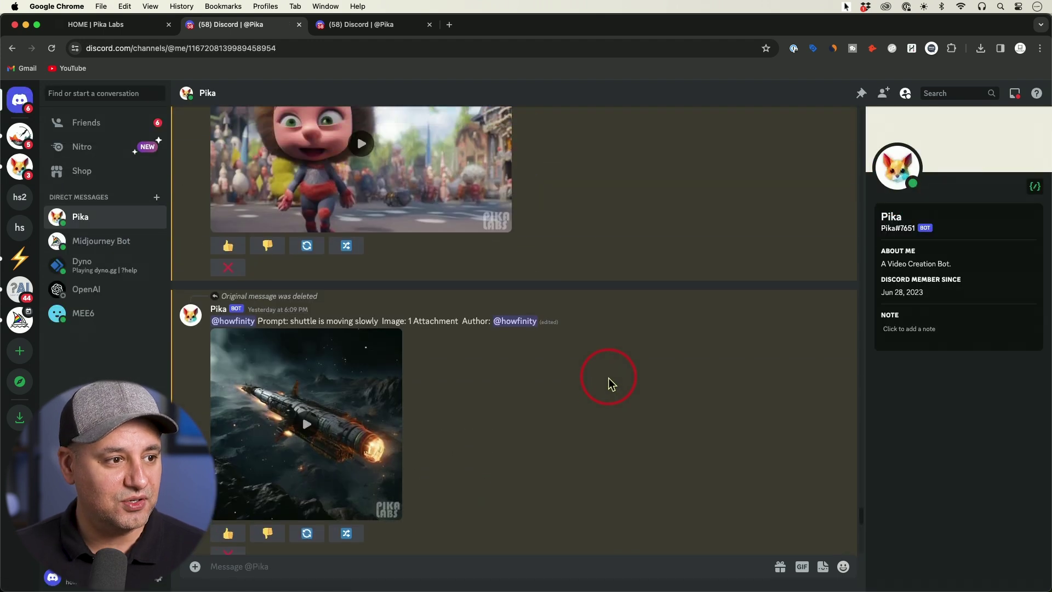
scroll(610, 380, "down", 5)
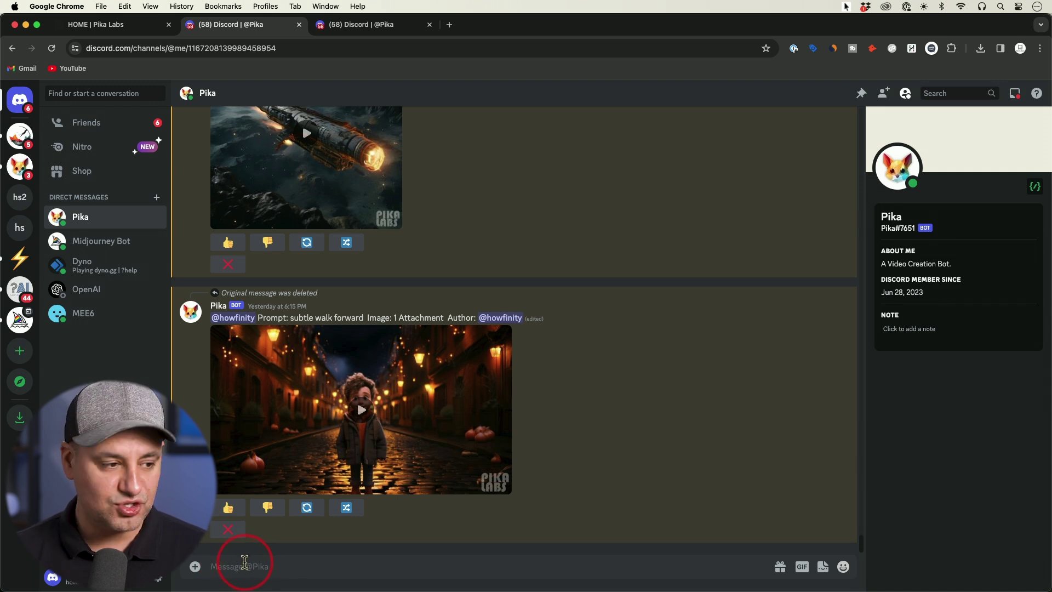
Send /create with prompt 'Create a digital artwork of children dancing with joy in the rain'
type("/")
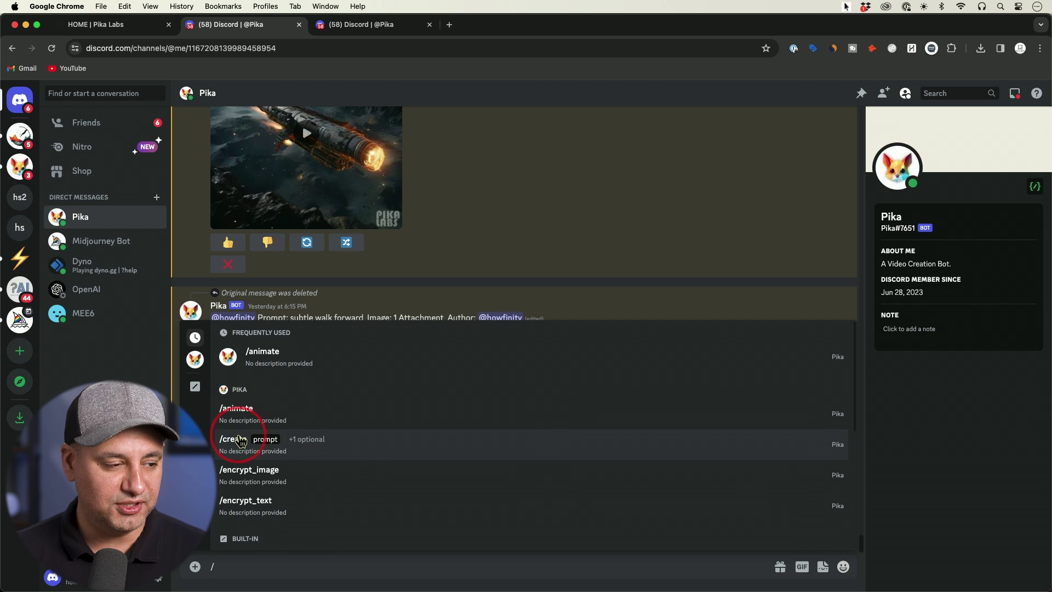
left_click(240, 441)
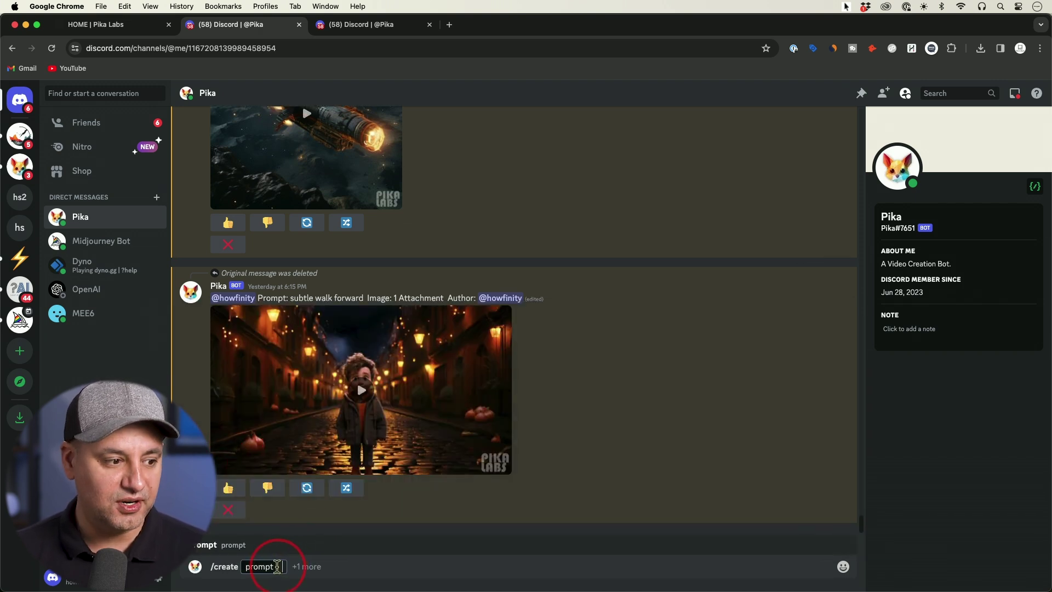
type("Create a digital artwork of children dancing with joy in the rain")
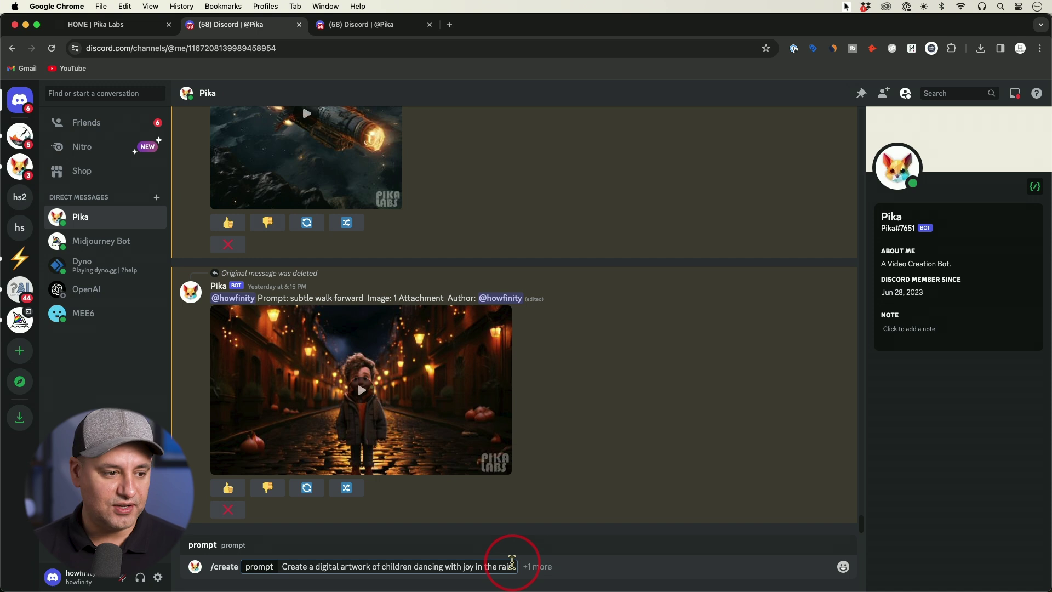
key("Return")
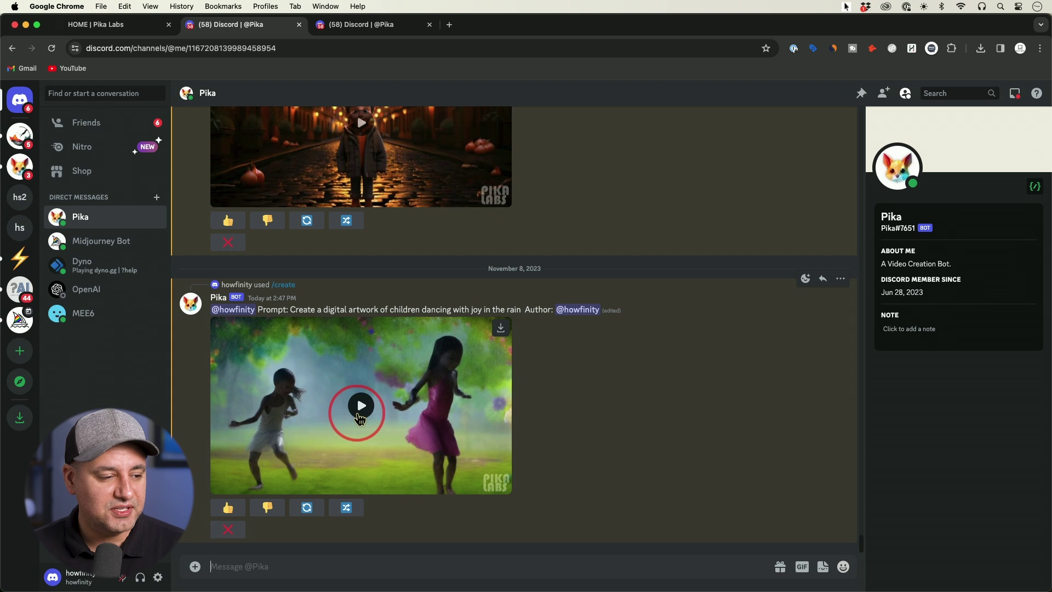
Play the rain-dancing clip, queue a regeneration, and open its remix form with '-ar 9:16'
left_click(357, 415)
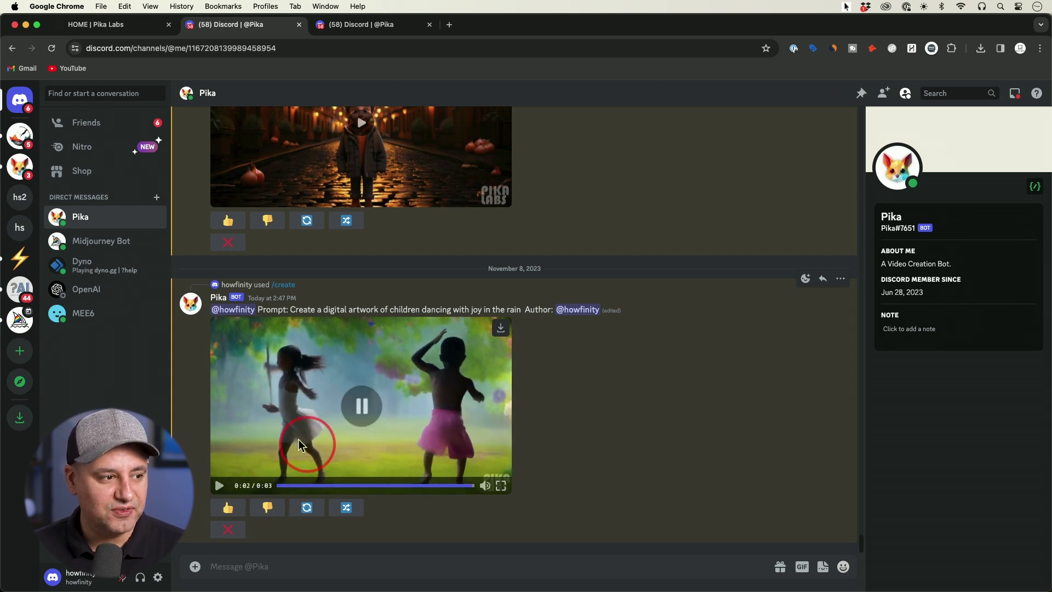
left_click(287, 477)
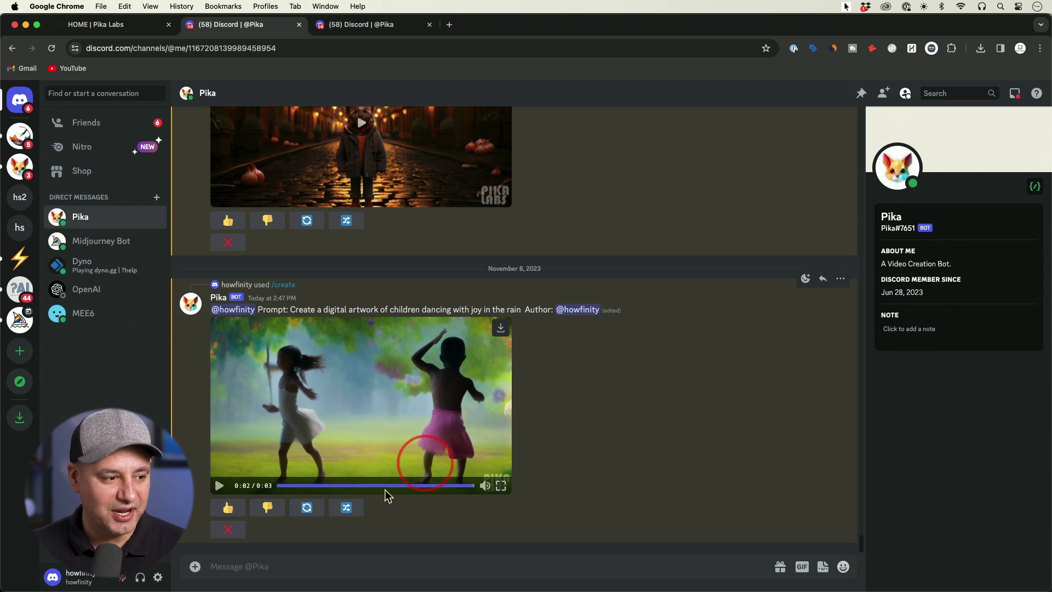
left_click(307, 510)
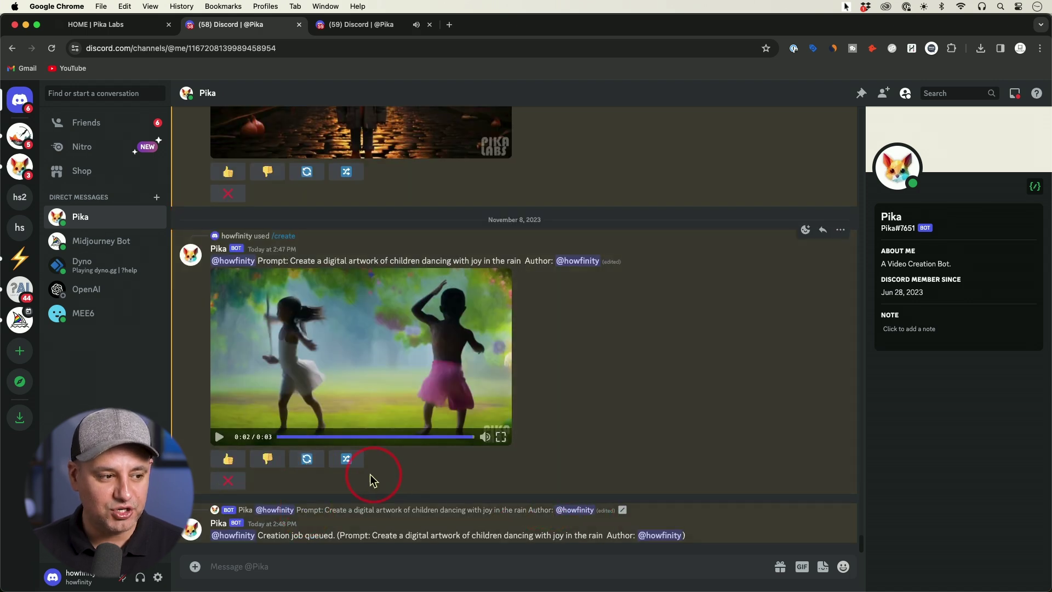
left_click(347, 459)
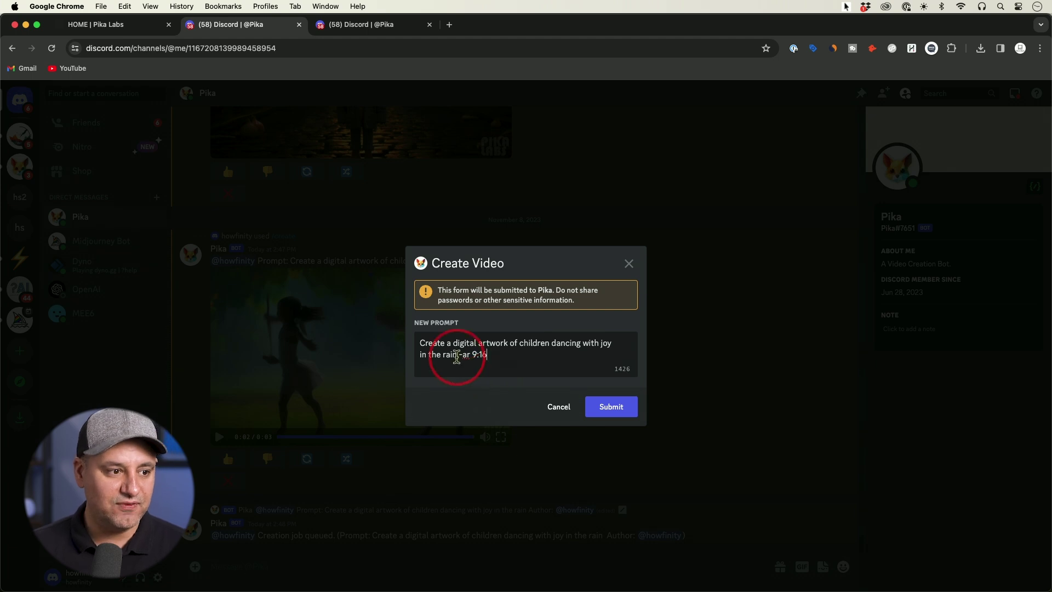
Change the remix prompt's '-ar 9:16' to '-ar 1:1', submit, and play the square video
left_click(476, 355)
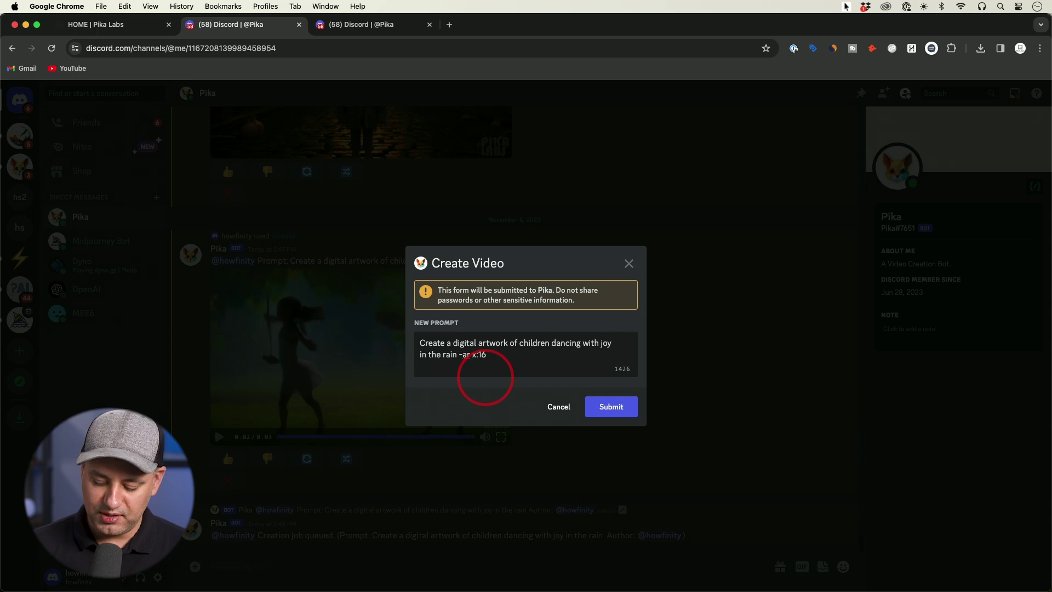
key("BackSpace")
type("1")
key("Right")
key("Right")
key("Delete")
left_click(611, 406)
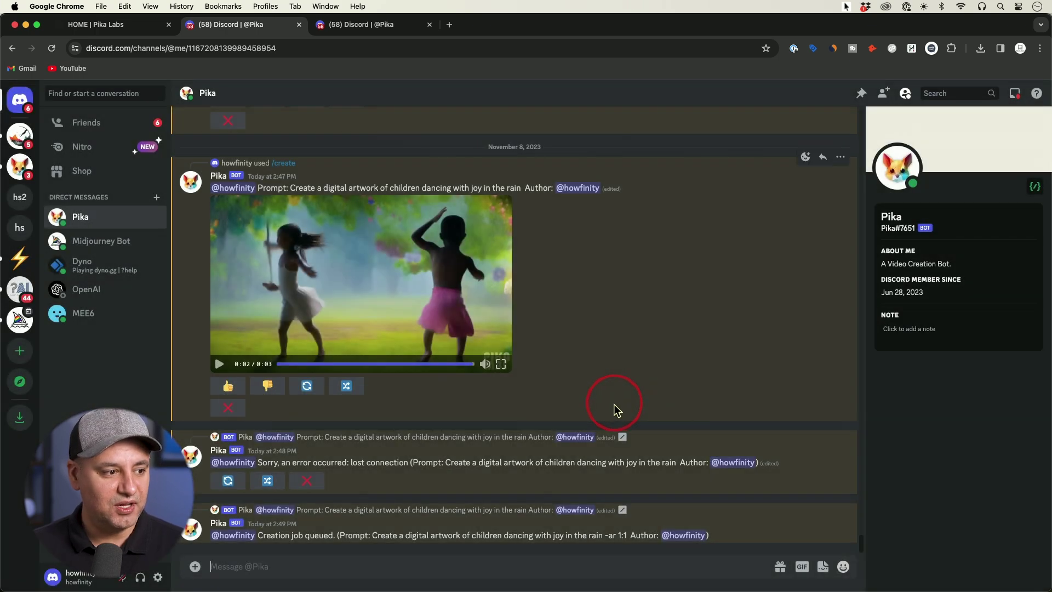
left_click(219, 414)
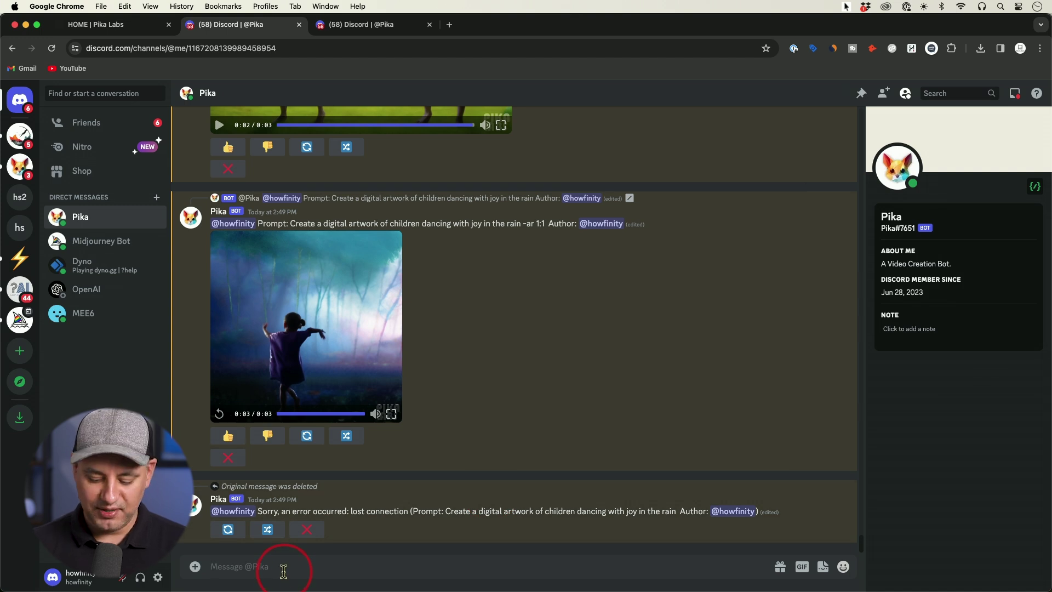
type("/")
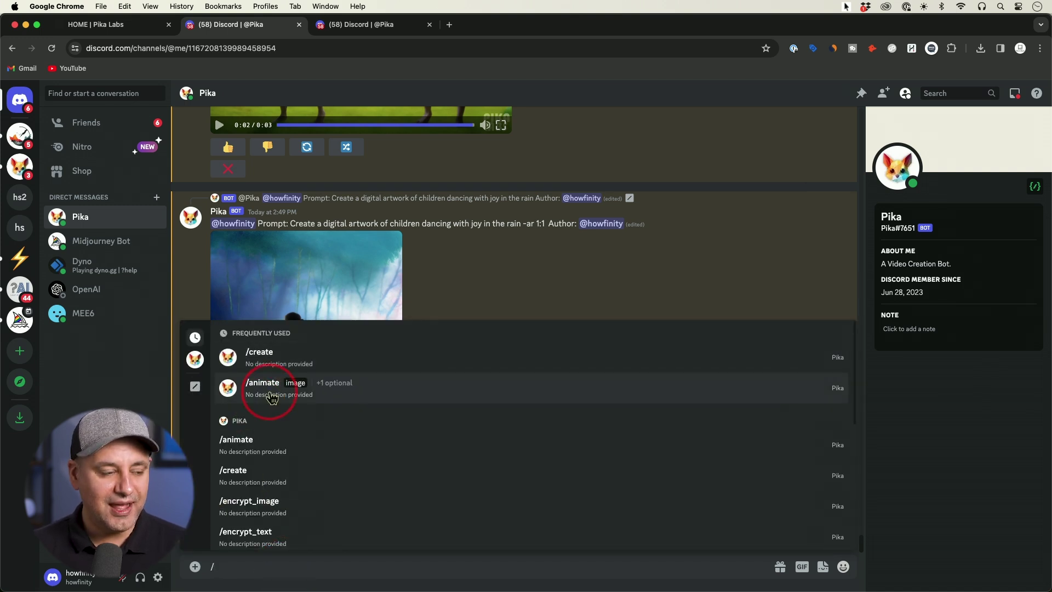
left_click(272, 396)
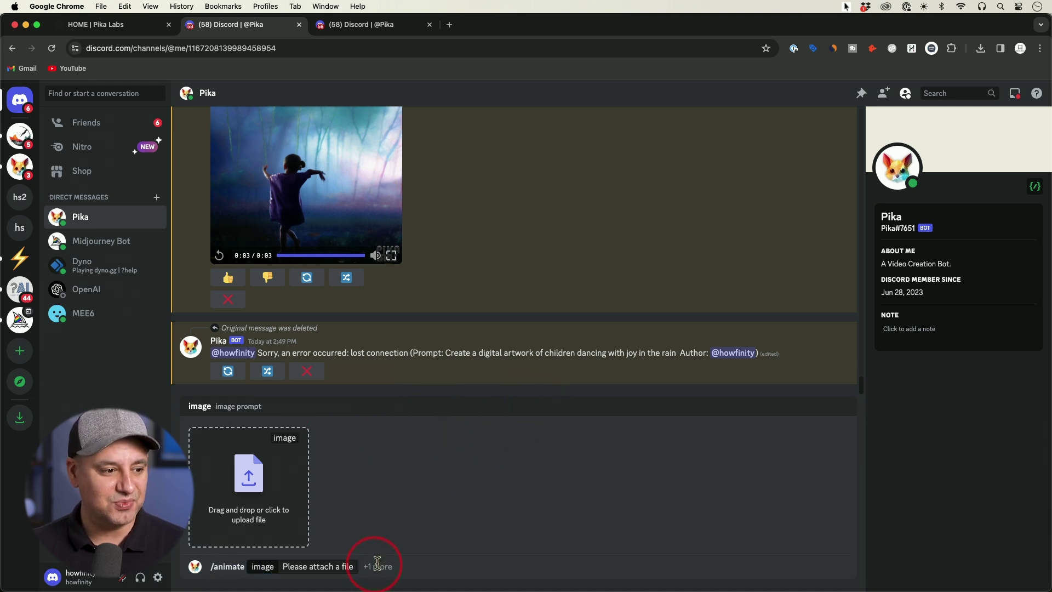
key("Escape")
scroll(291, 284, "up", 10)
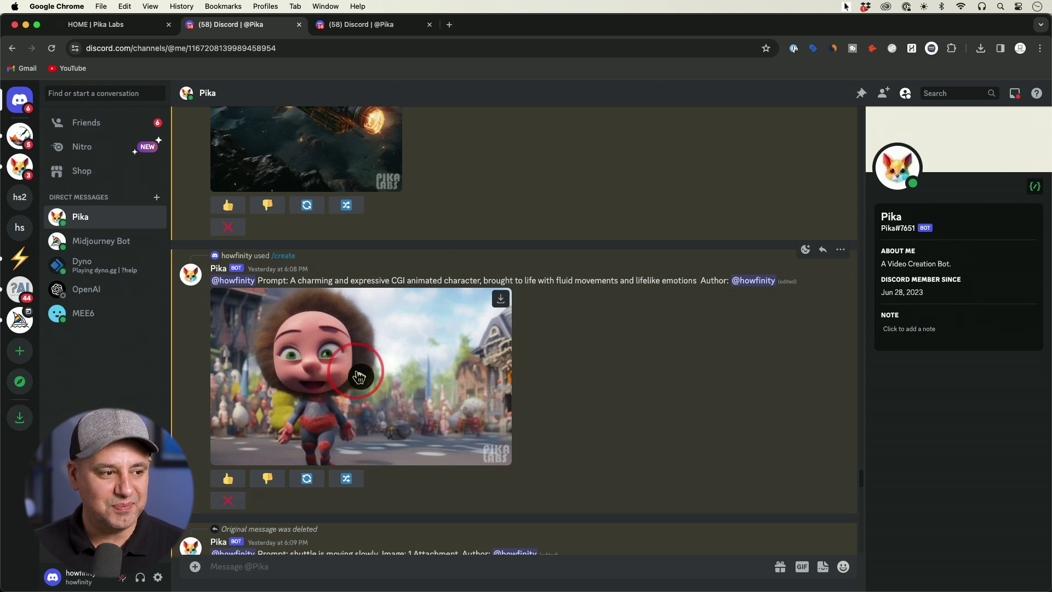
Replay the earlier 'zoom in' boy clip in the Pika DM, then switch to the Midjourney Bot DM
left_click(363, 377)
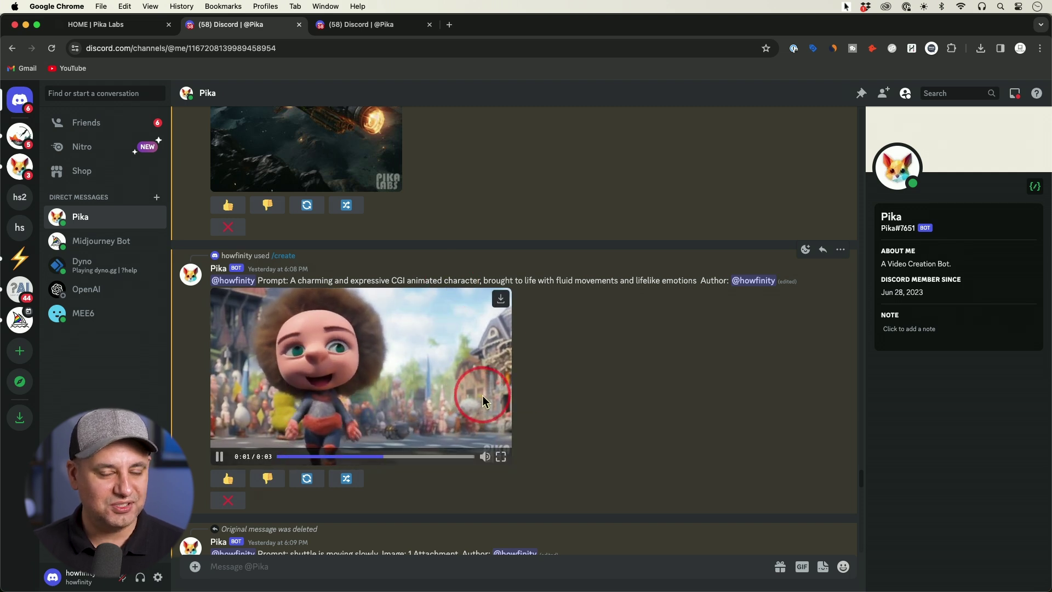
left_click(437, 386)
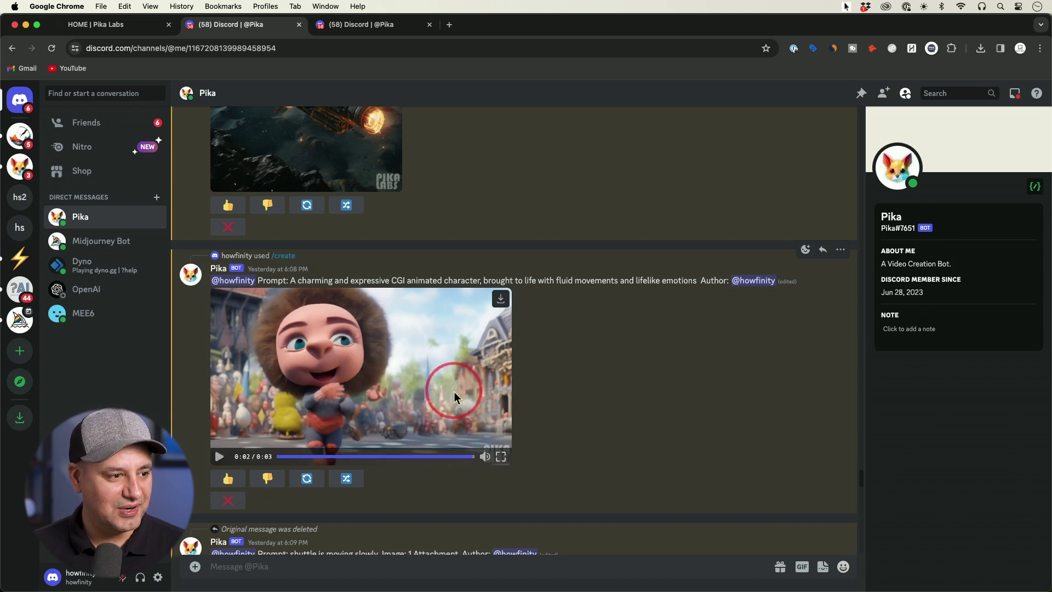
scroll(454, 396, "up", 1)
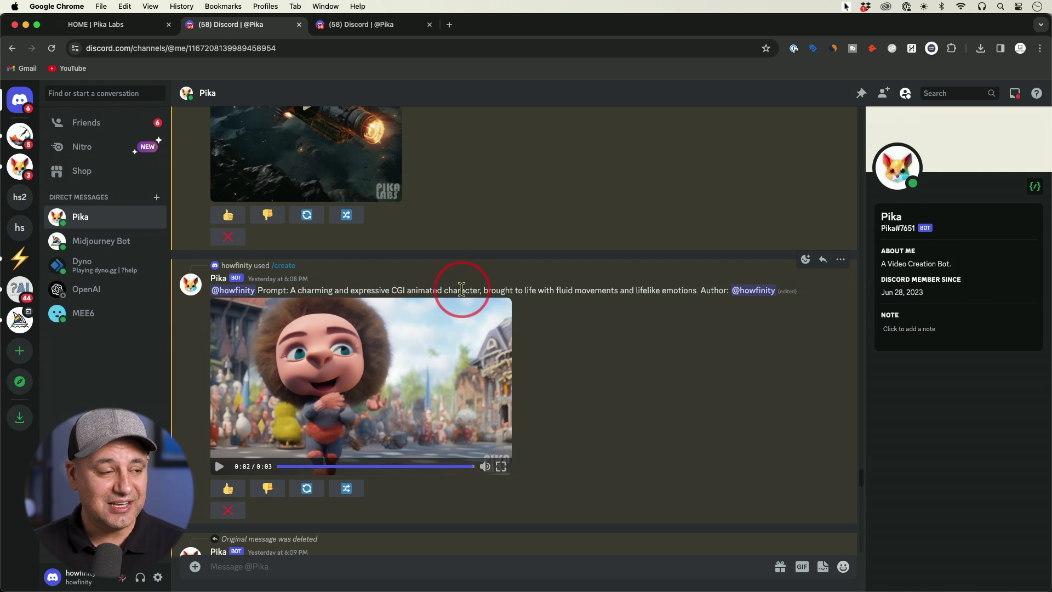
scroll(462, 291, "up", 10)
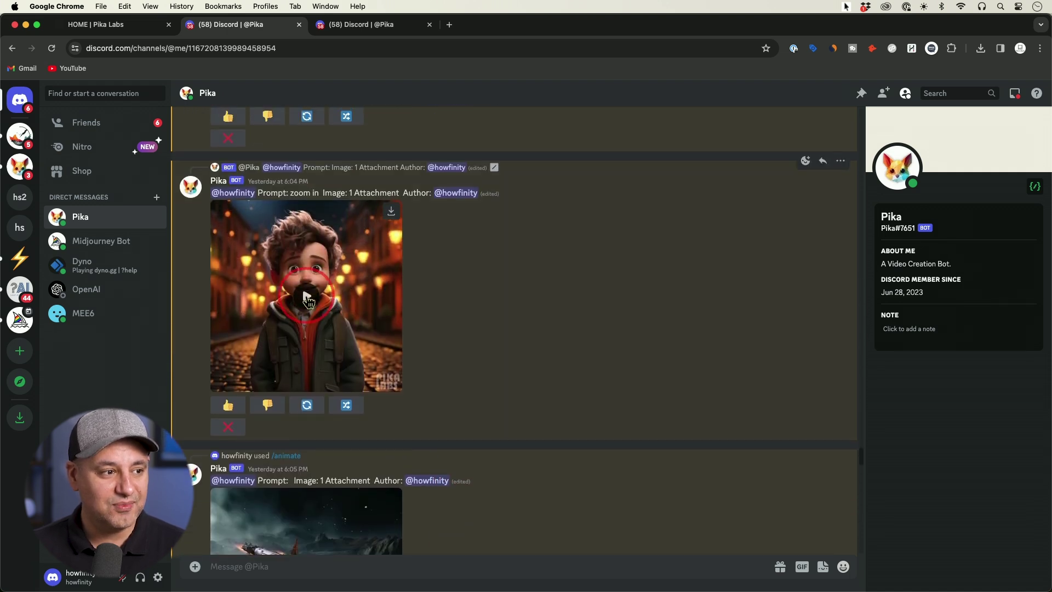
left_click(307, 299)
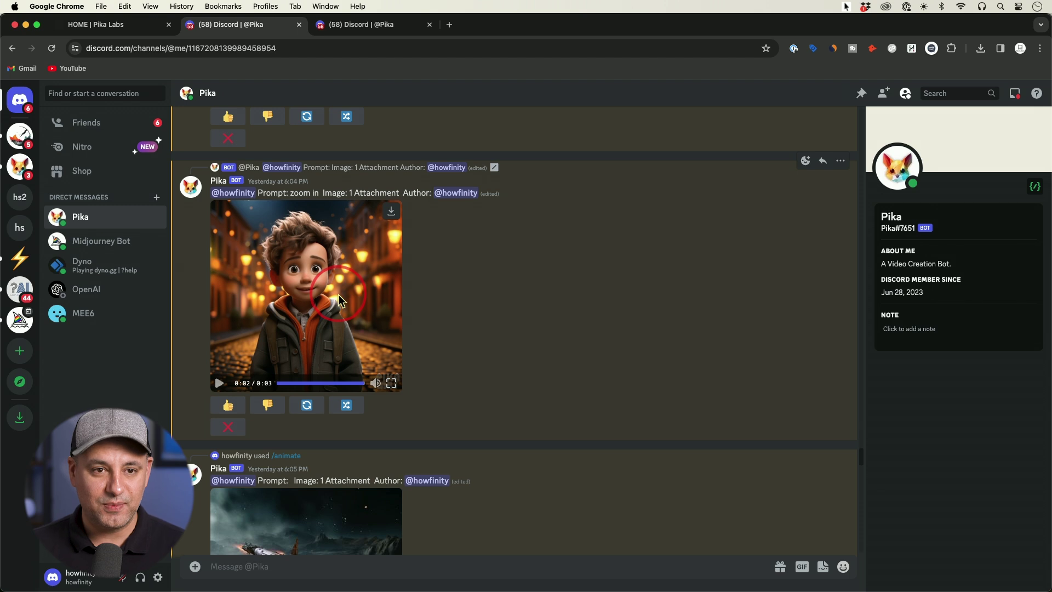
left_click(94, 245)
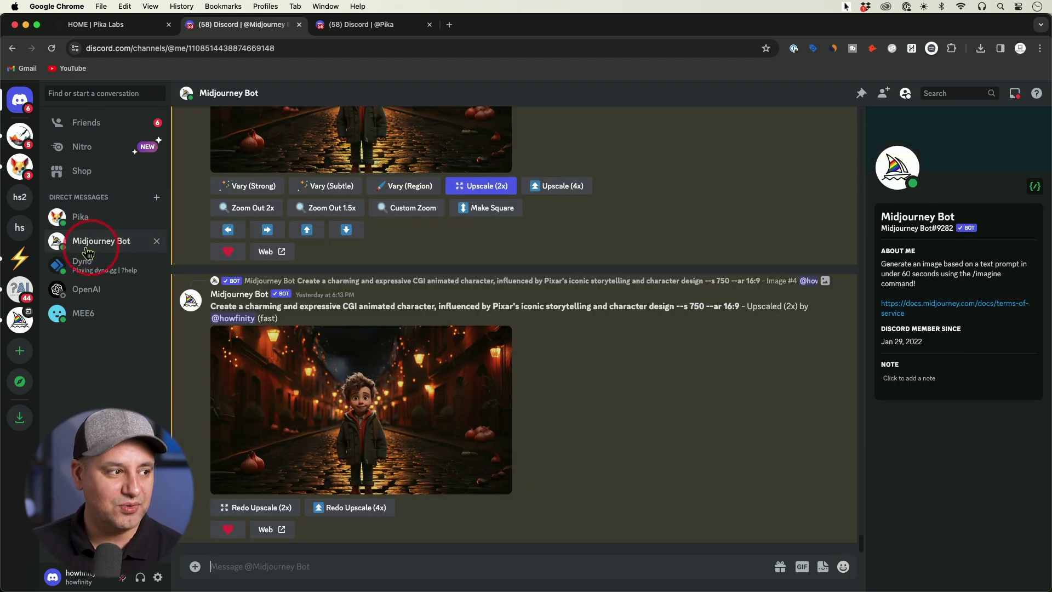
Enlarge the upscaled Image #4 of the boy, bring up Save Image As, then return to Pika
scroll(329, 274, "up", 3)
left_click(278, 281)
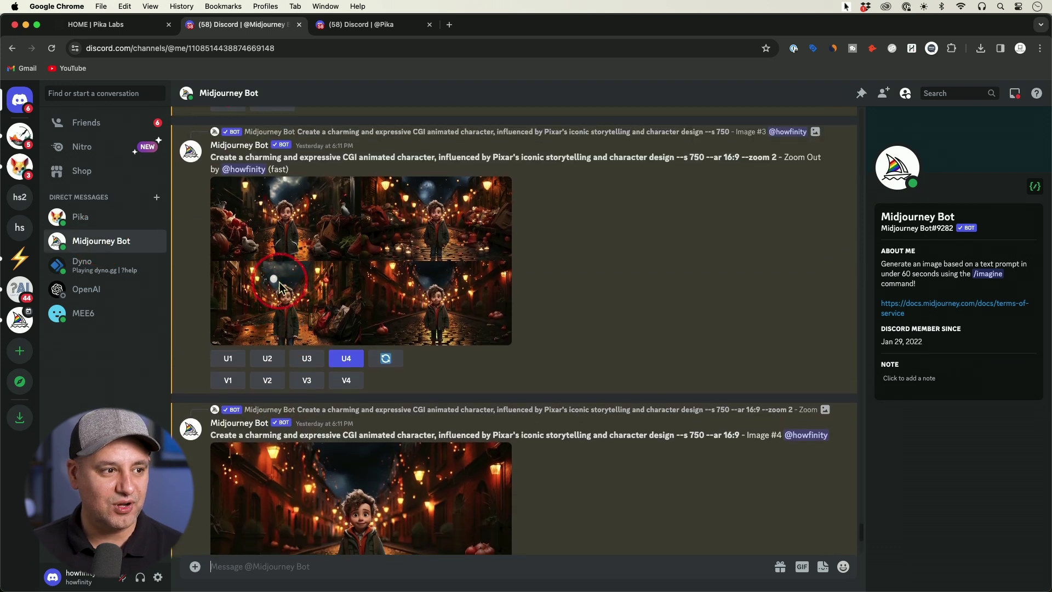
scroll(307, 318, "down", 5)
left_click(366, 374)
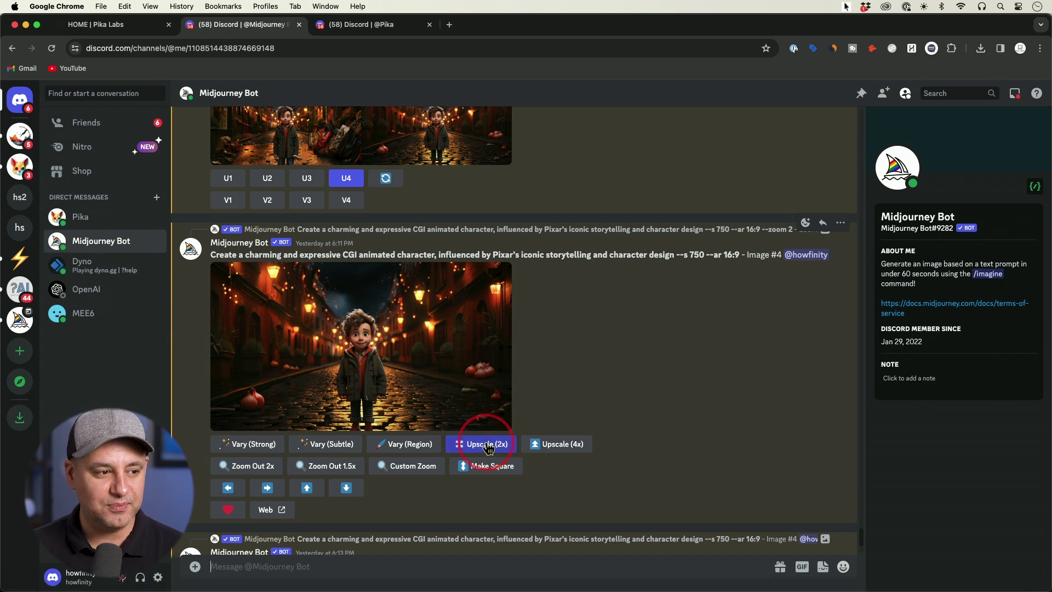
left_click(364, 373)
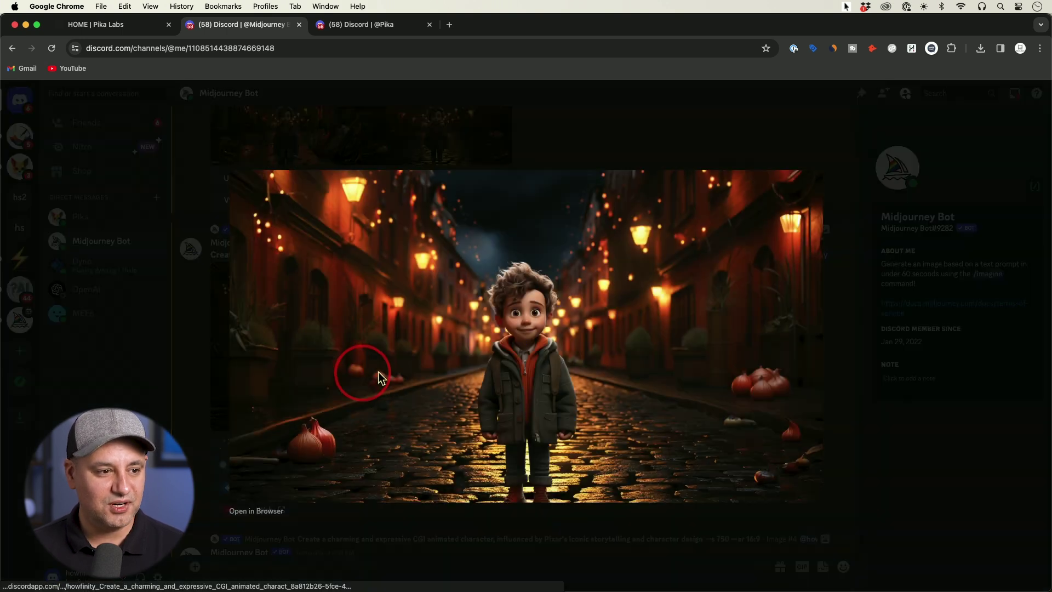
right_click(484, 351)
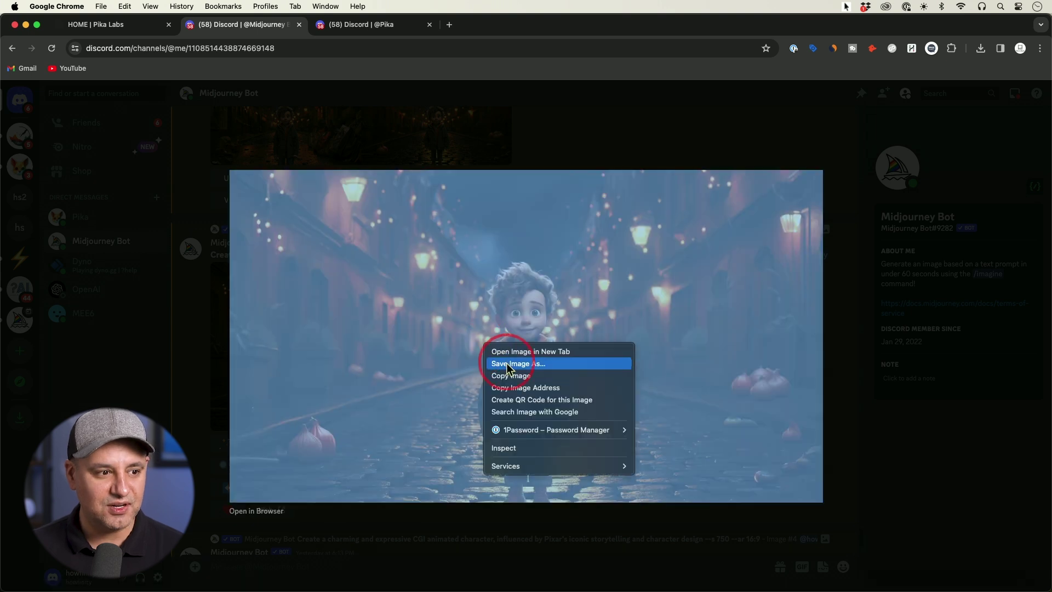
left_click(195, 353)
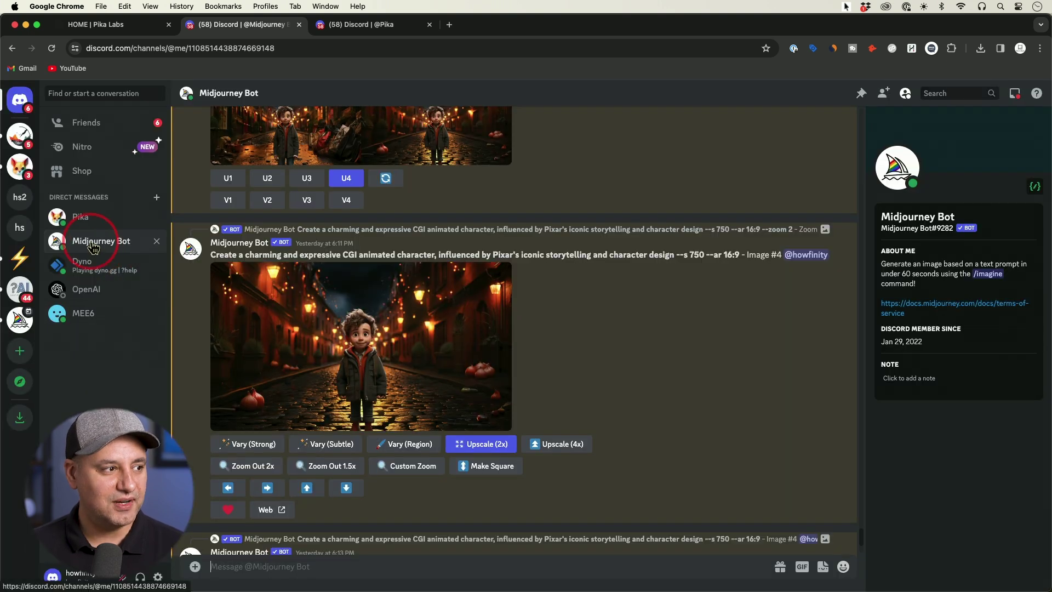
left_click(91, 218)
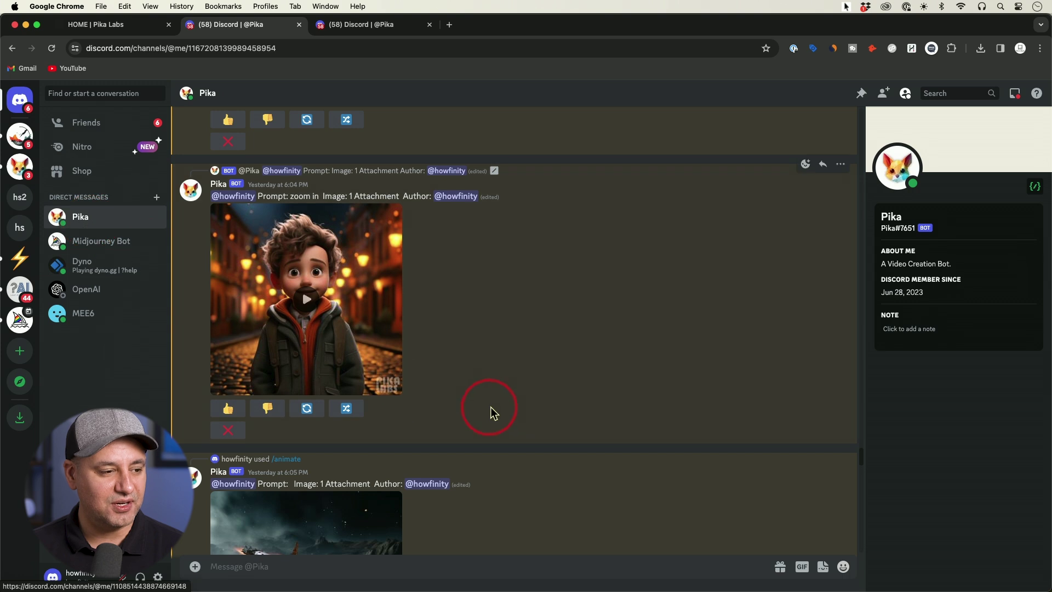
Scroll up and play, then pause, the earlier animated boy clip near its end
scroll(307, 315, "up", 7)
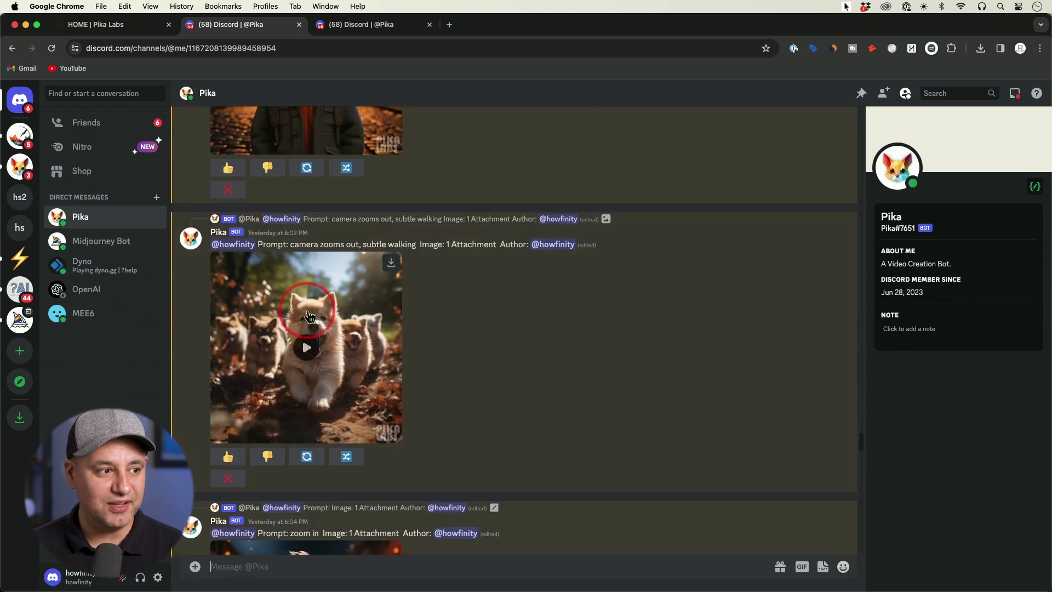
scroll(363, 344, "up", 4)
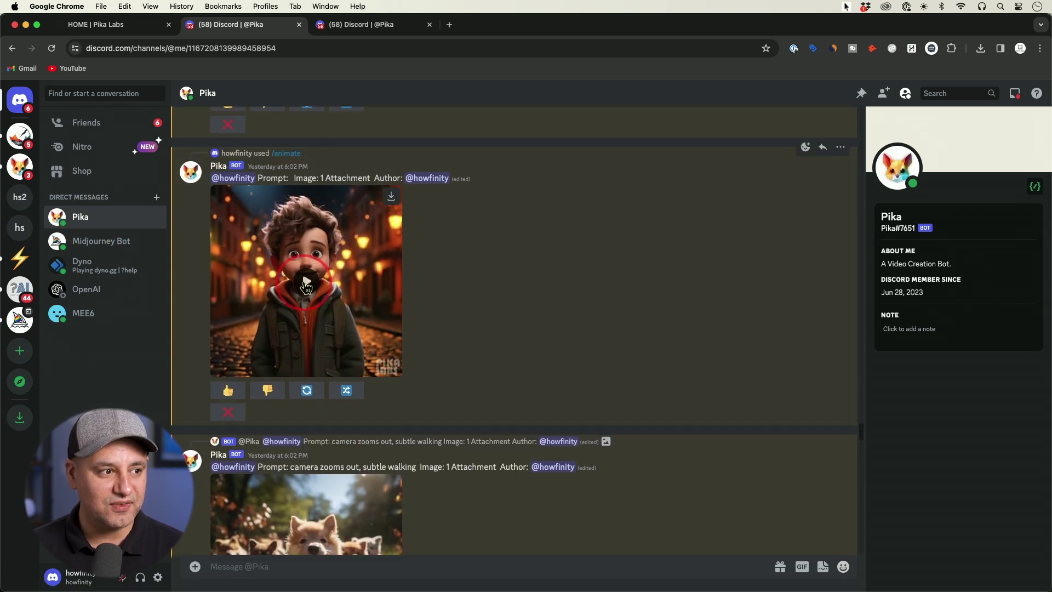
left_click(384, 329)
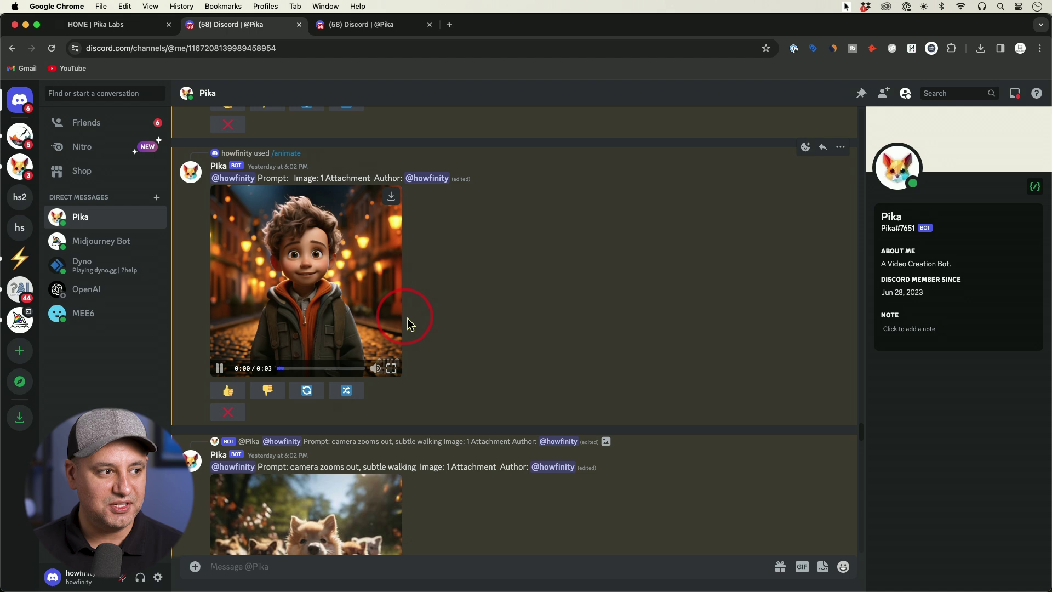
left_click(347, 275)
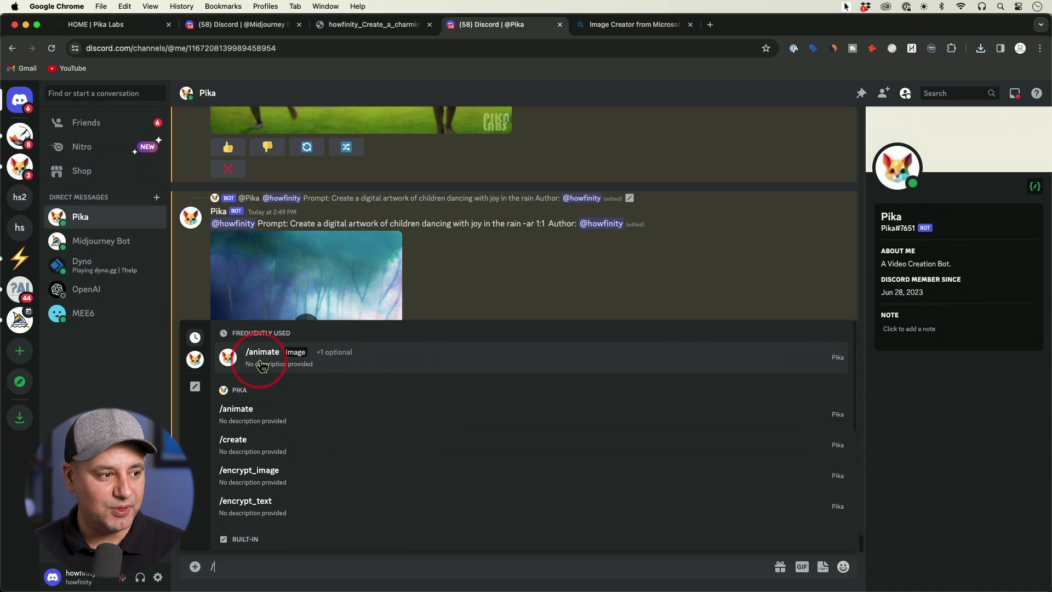
Send Pika an /animate request with the saved Midjourney boy image attached
left_click(251, 364)
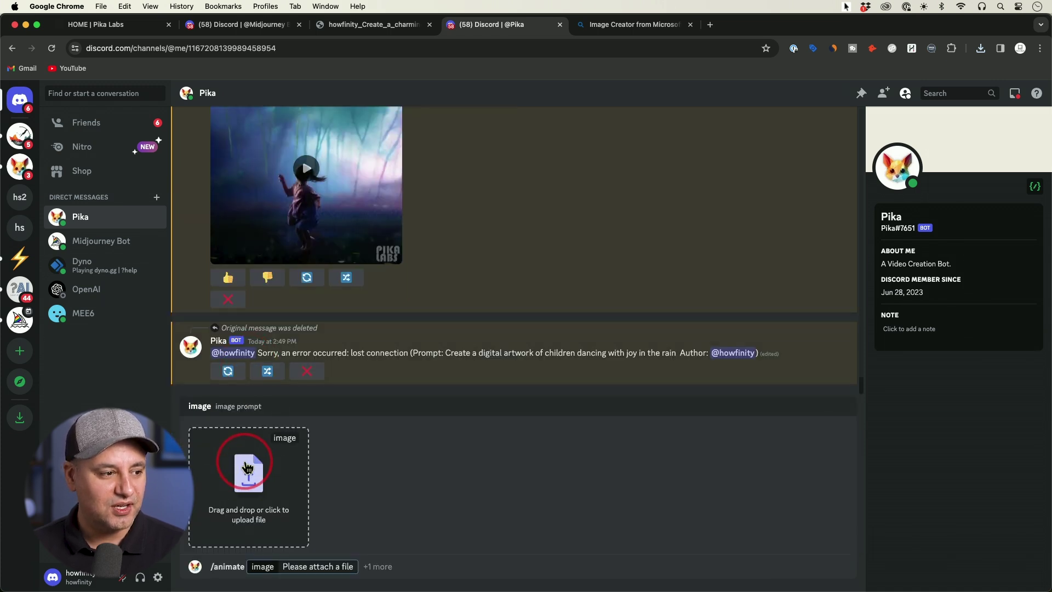
left_click(247, 467)
double_click(348, 253)
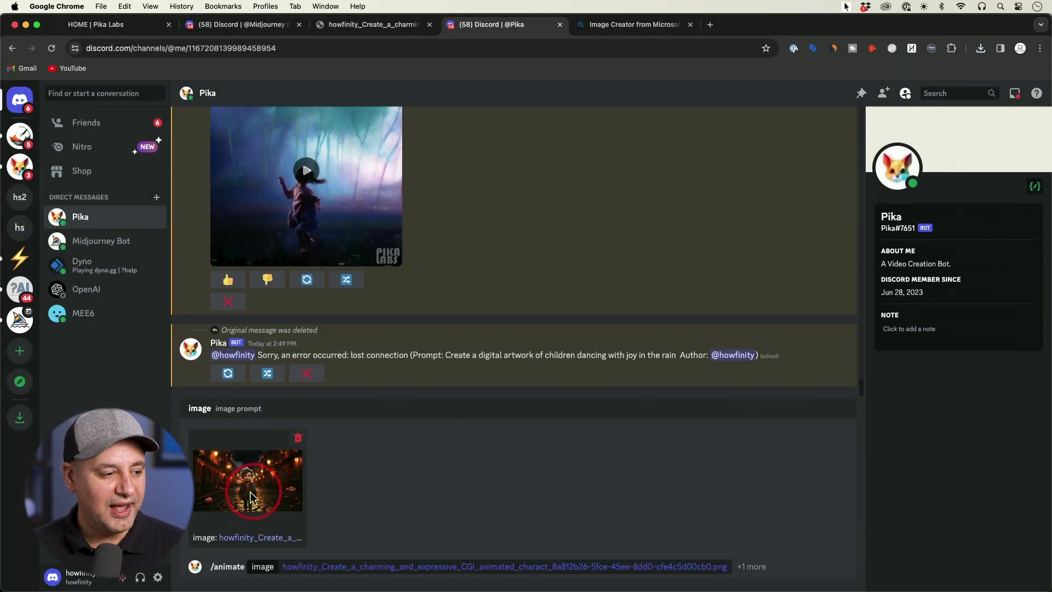
left_click(731, 567)
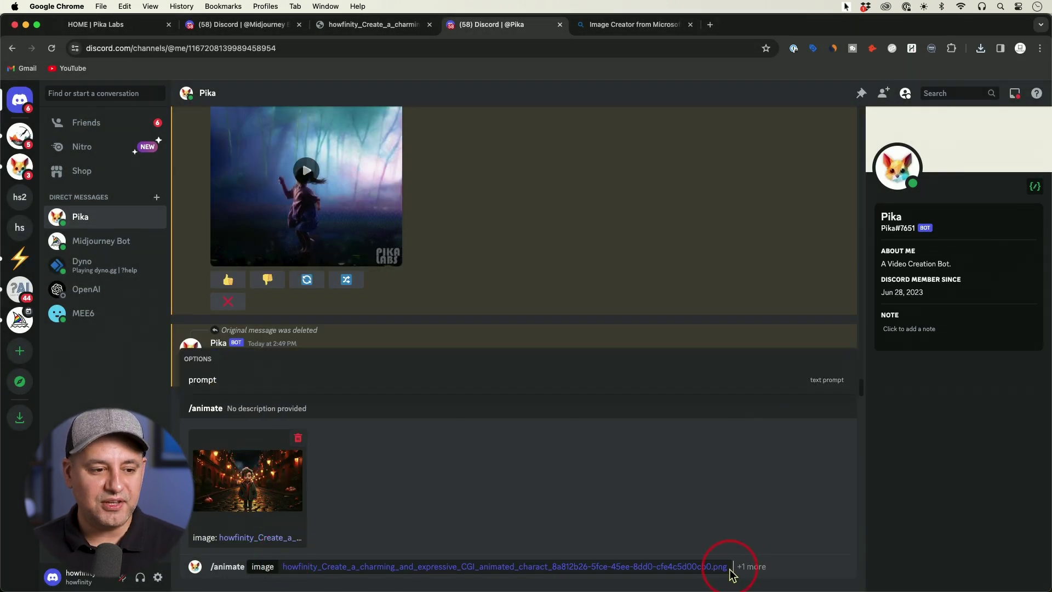
key("Return")
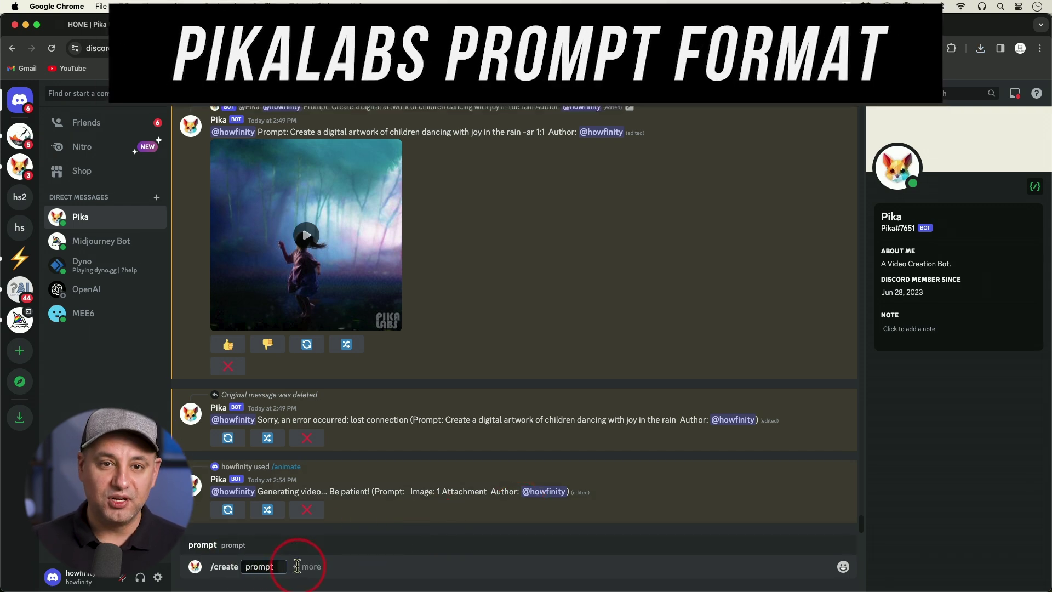
Type the prompt template 'subject, scene, shot description, style, aspect ratio' into /create
type("suj")
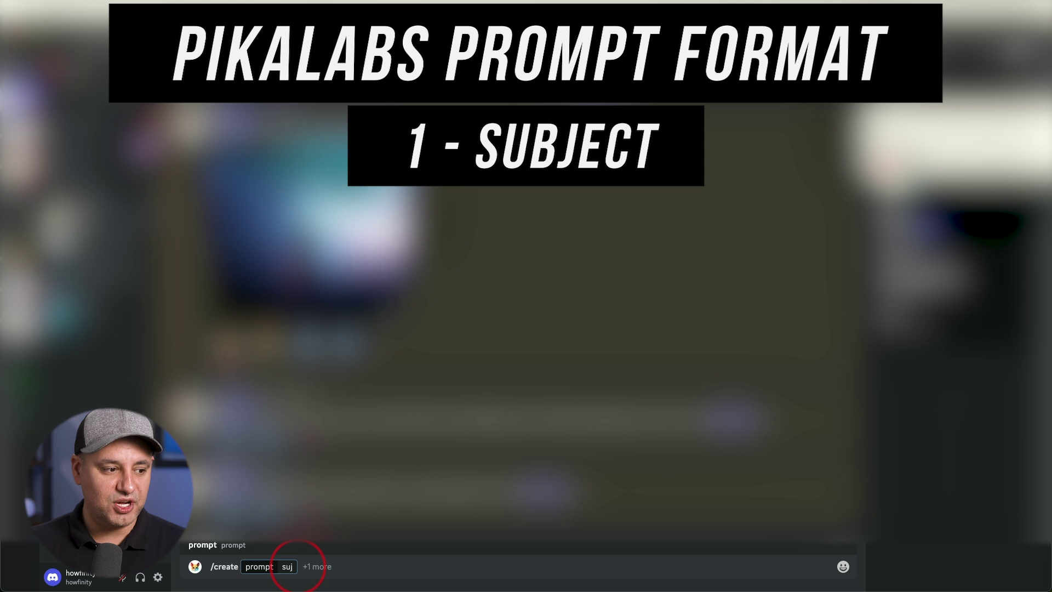
type("bject,")
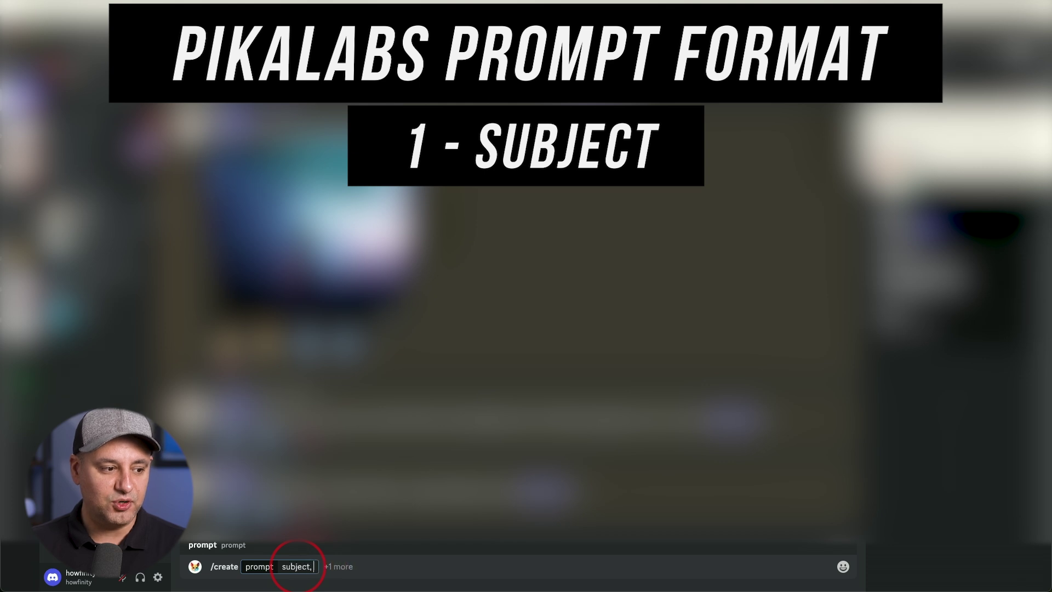
type(" scene,")
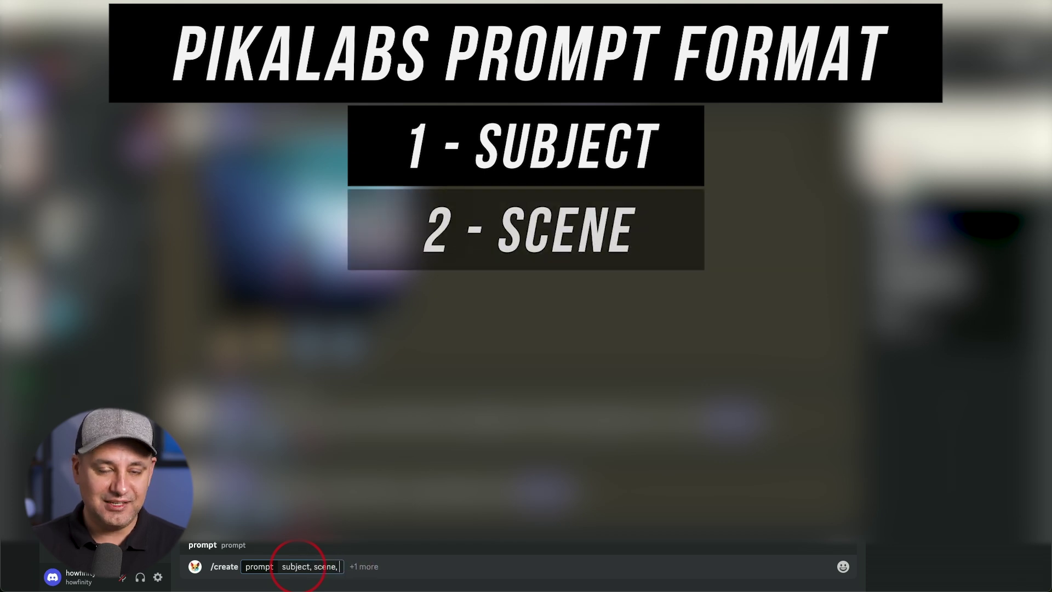
type(" shot description,")
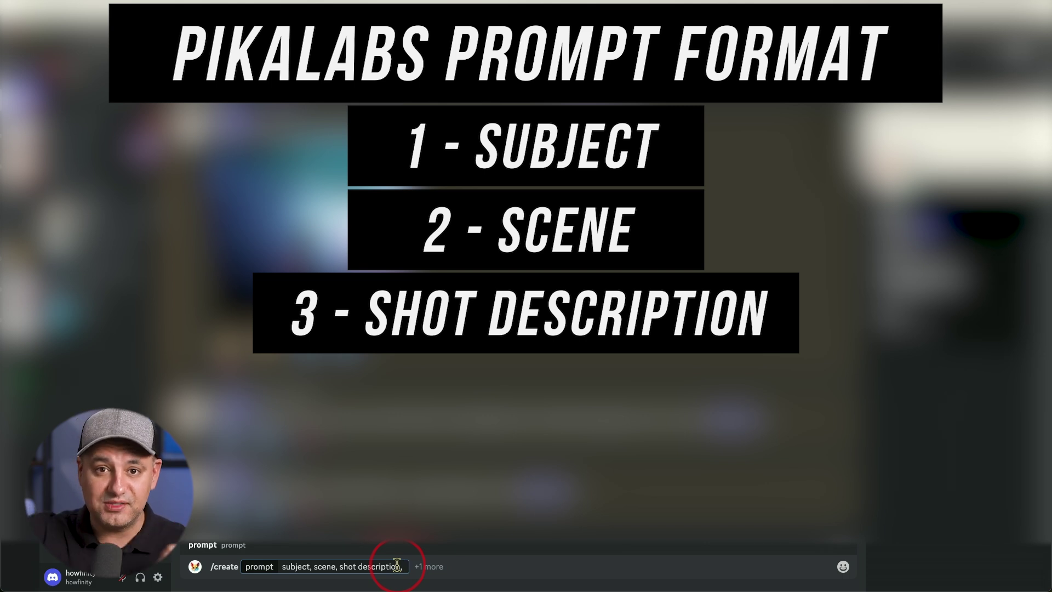
type("style")
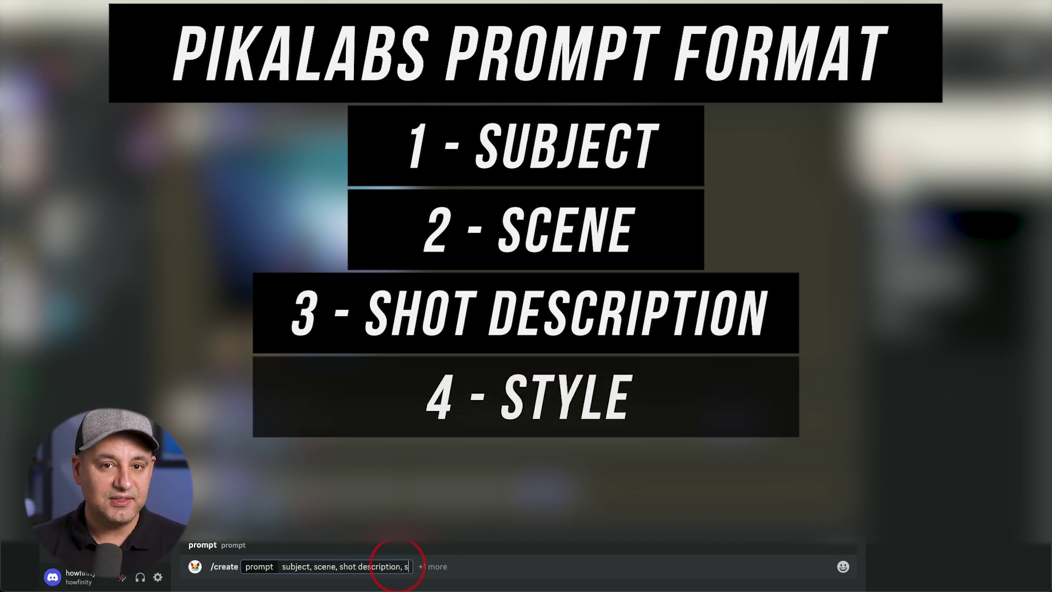
key("BackSpace")
key("BackSpace")
key("BackSpace")
key("BackSpace")
key("BackSpace")
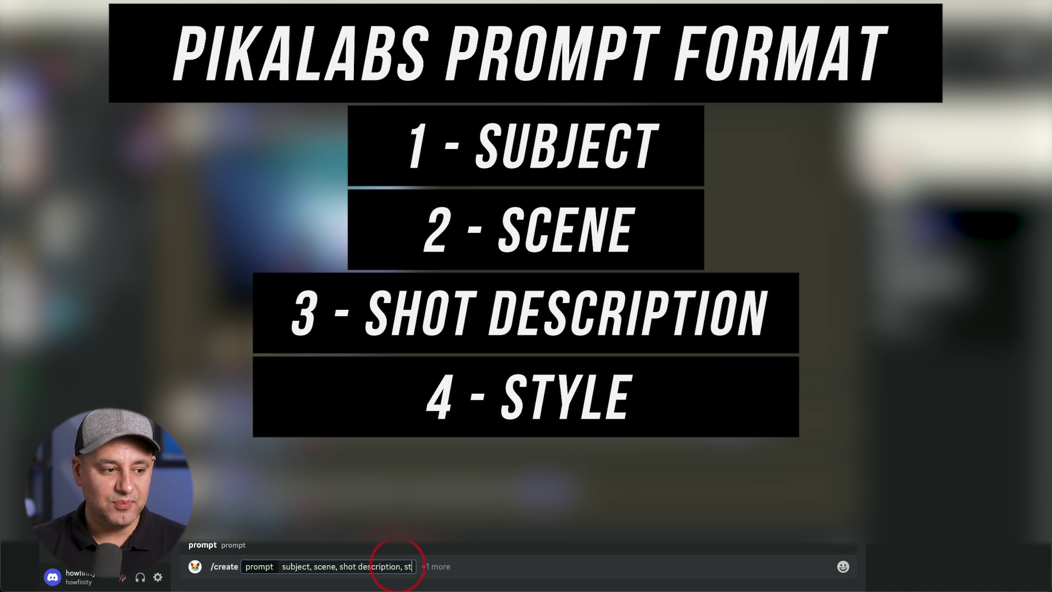
type("cinematic")
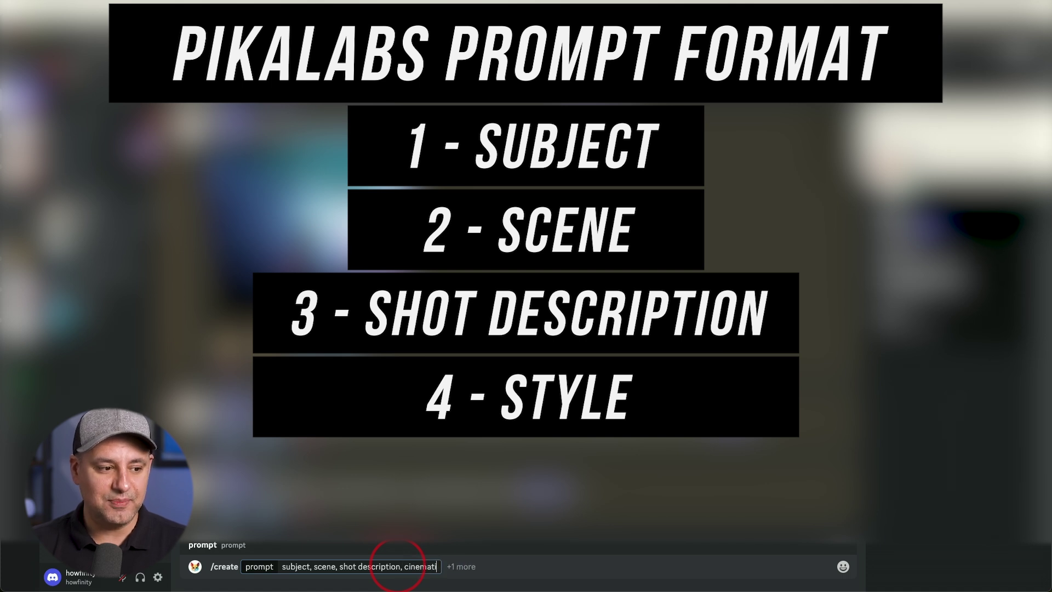
key("BackSpace")
key("BackSpace")
key("BackSpace")
key("BackSpace")
key("BackSpace")
key("BackSpace")
key("BackSpace")
key("BackSpace")
key("BackSpace")
type("style,")
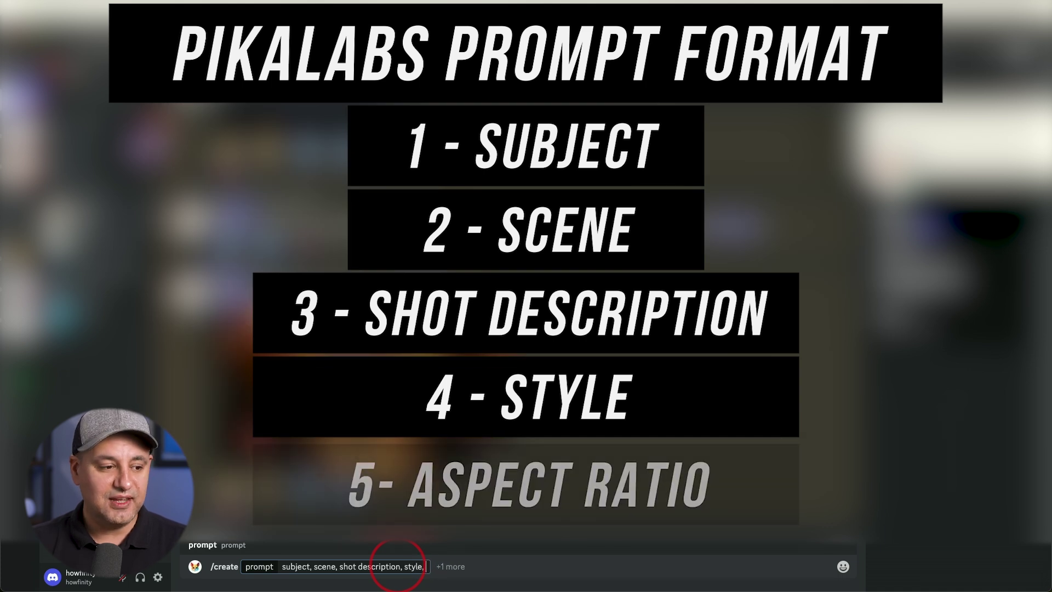
type(" aspect radio")
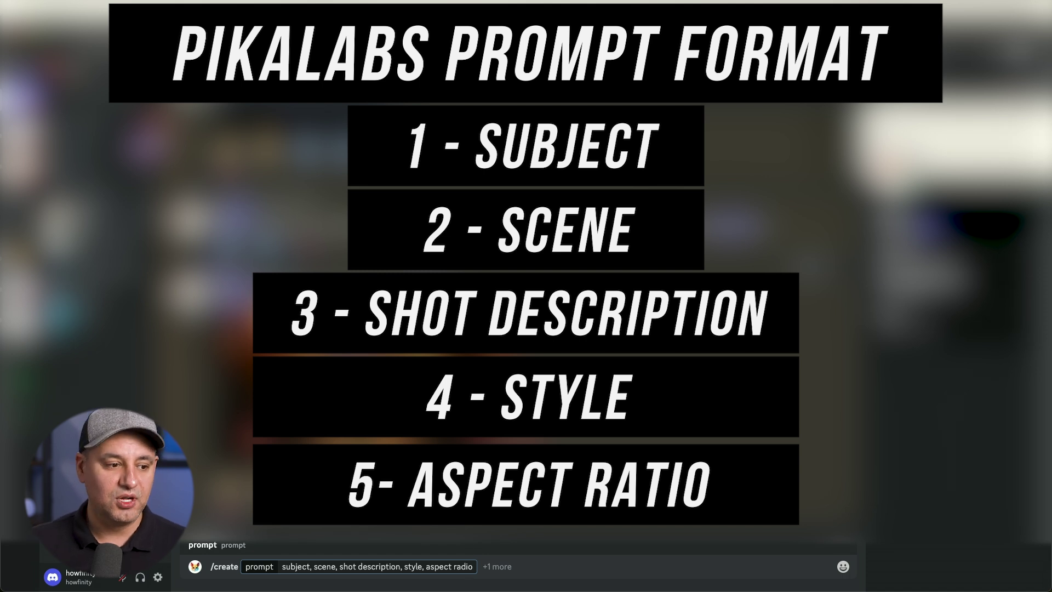
key("BackSpace")
key("BackSpace")
key("BackSpace")
key("BackSpace")
key("BackSpace")
key("BackSpace")
key("BackSpace")
key("BackSpace")
key("BackSpace")
key("BackSpace")
key("BackSpace")
key("BackSpace")
key("BackSpace")
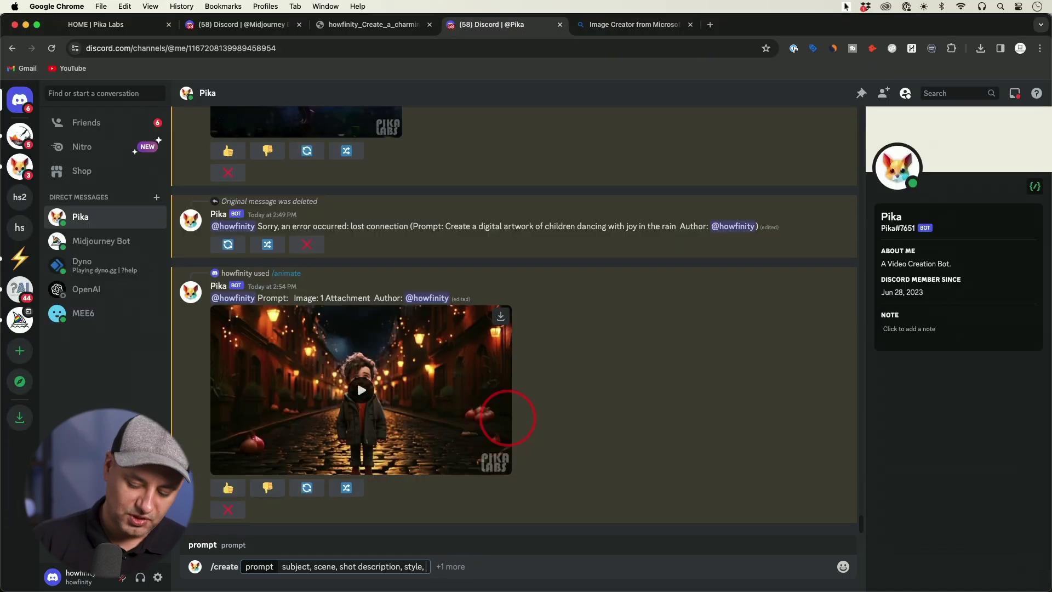
Erase the partial '-ar 1:' text and play the boy-on-lamplit-street clip
type("-ar")
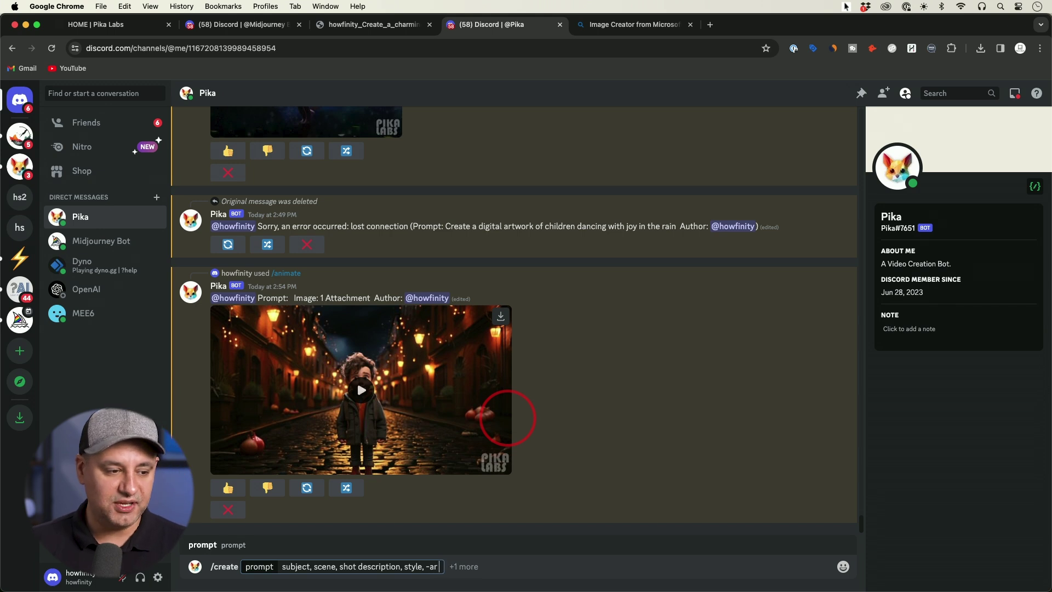
type(" 1:")
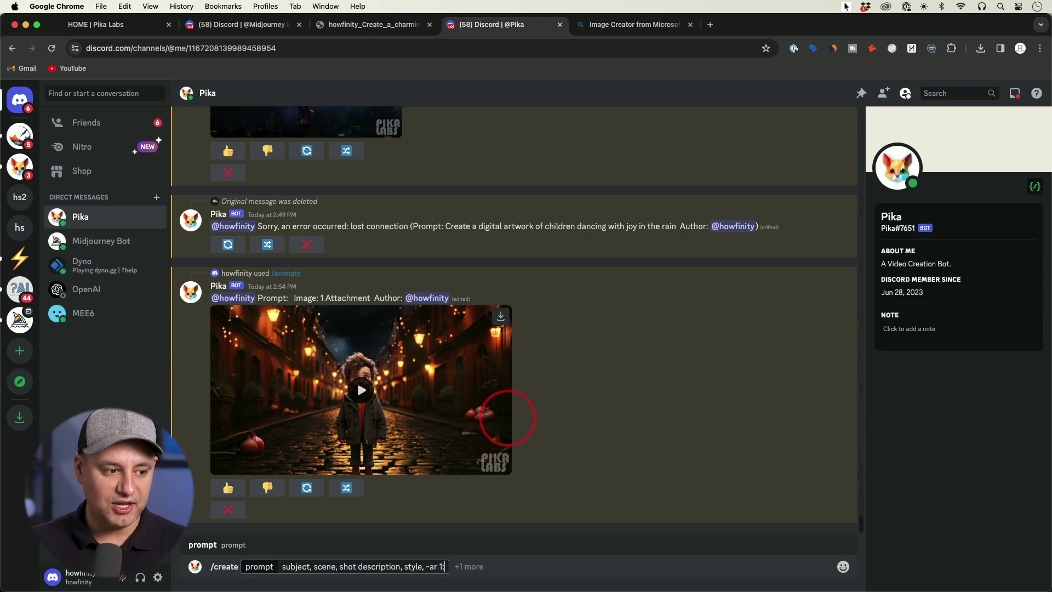
key("BackSpace")
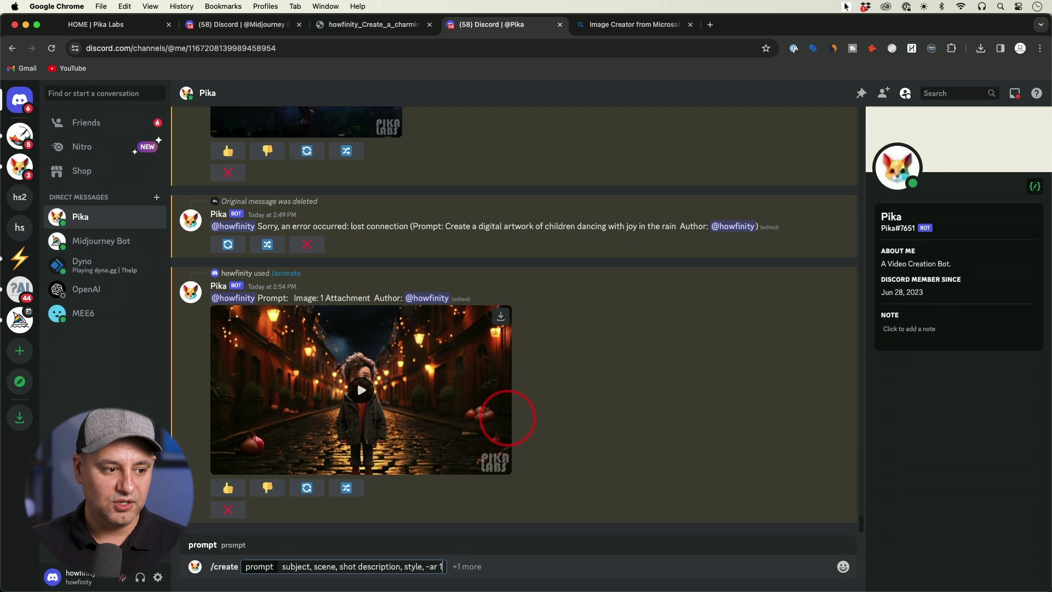
key("BackSpace")
key("BackSpace")
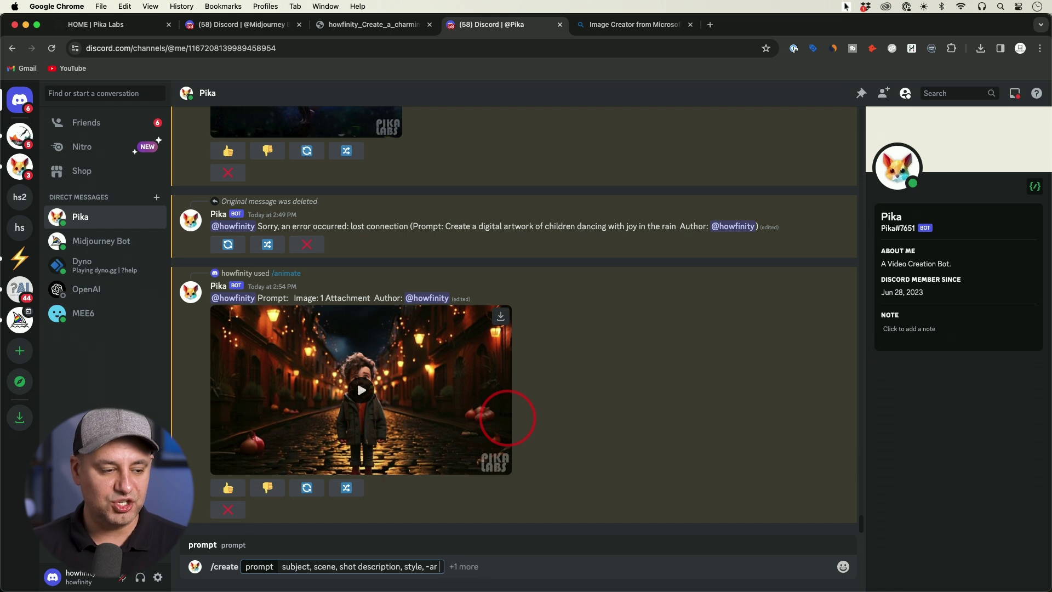
left_click(508, 417)
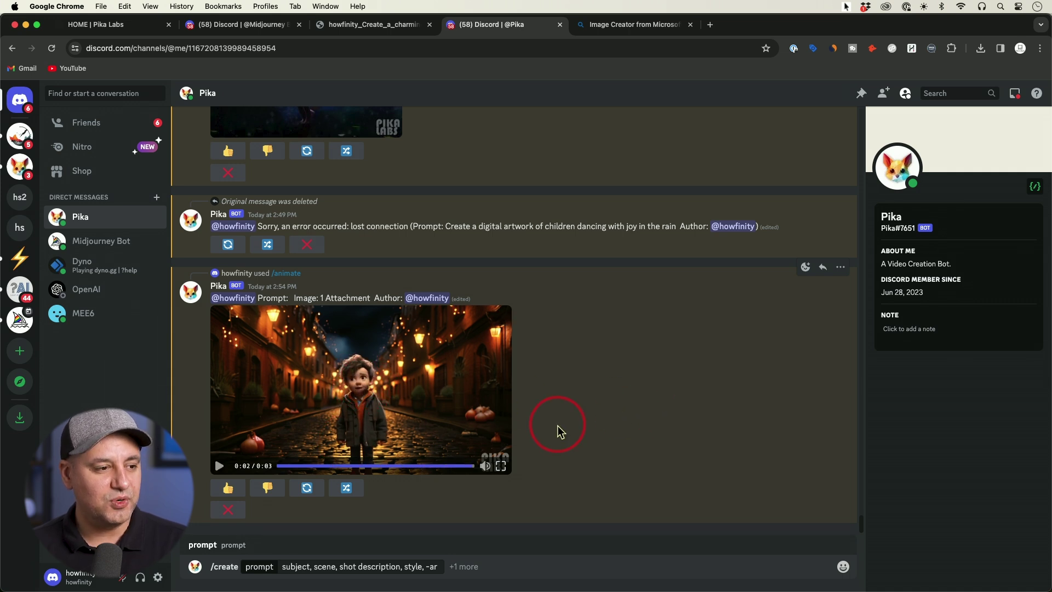
Start a variation of the boy clip with the new prompt 'subtle face movement'
left_click(347, 490)
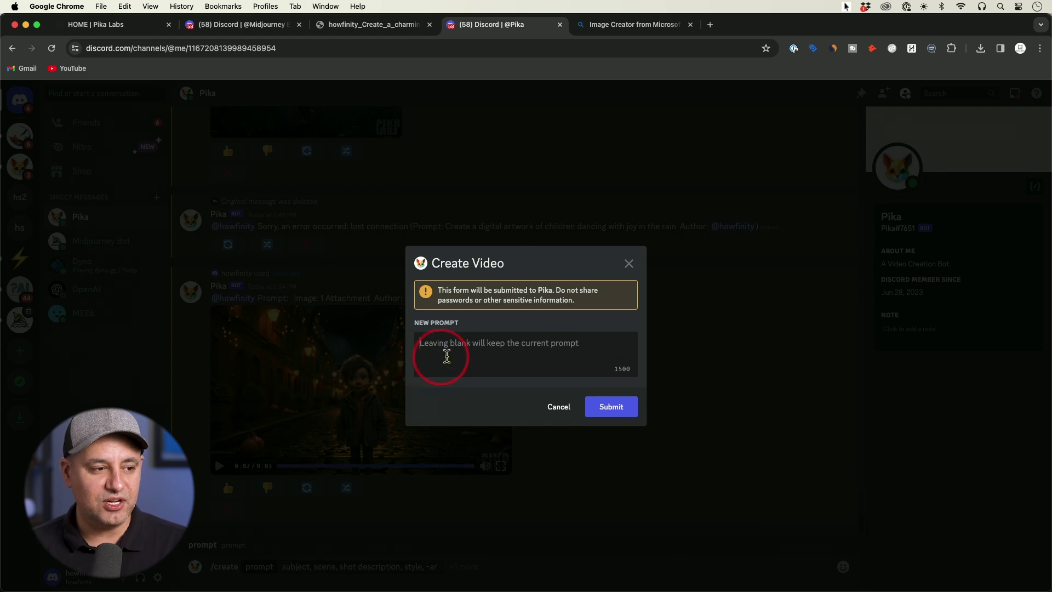
type("subtl")
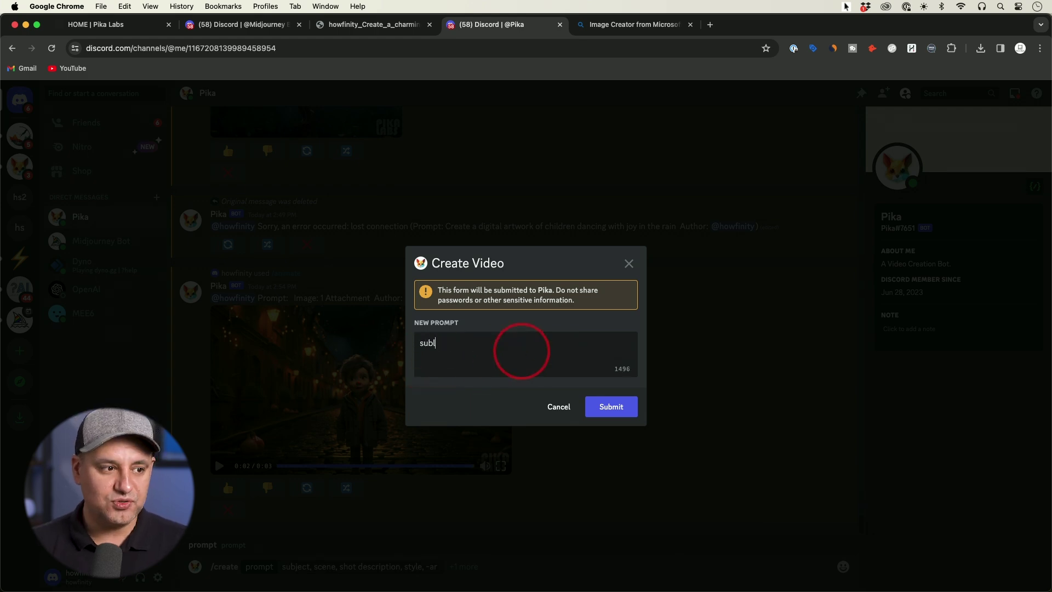
type("e")
key("BackSpace")
key("BackSpace")
key("BackSpace")
type("tle face movement")
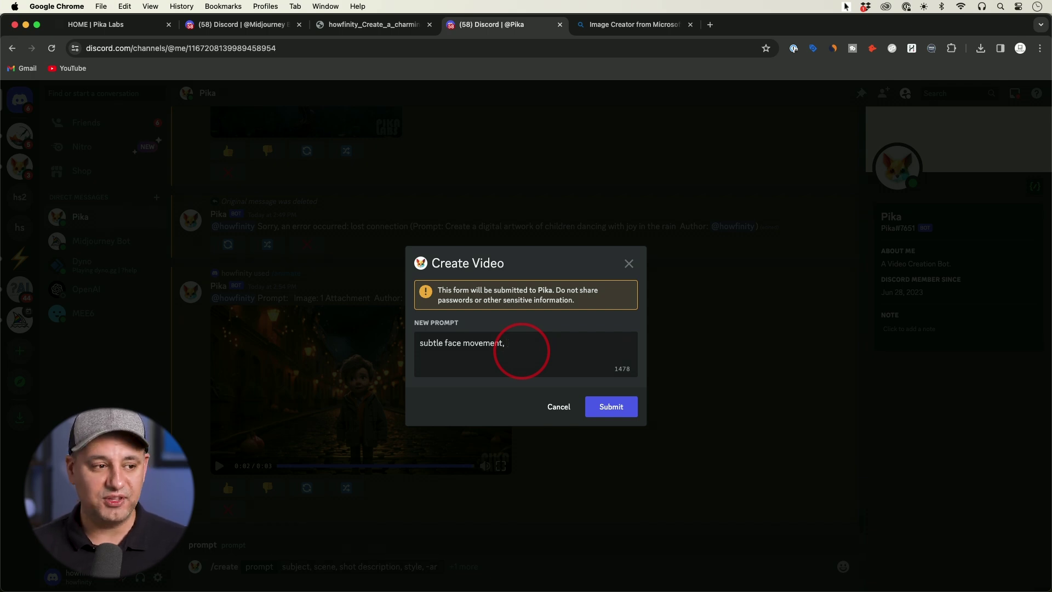
Submit the remix, then view the new boy clip full screen from the start
left_click(629, 405)
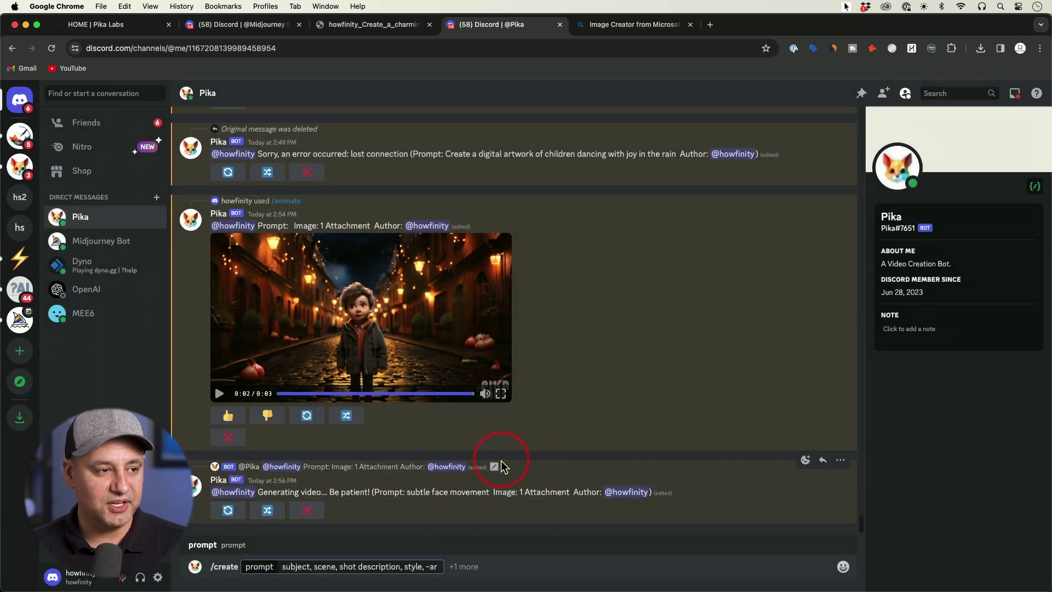
left_click(501, 393)
left_click(121, 582)
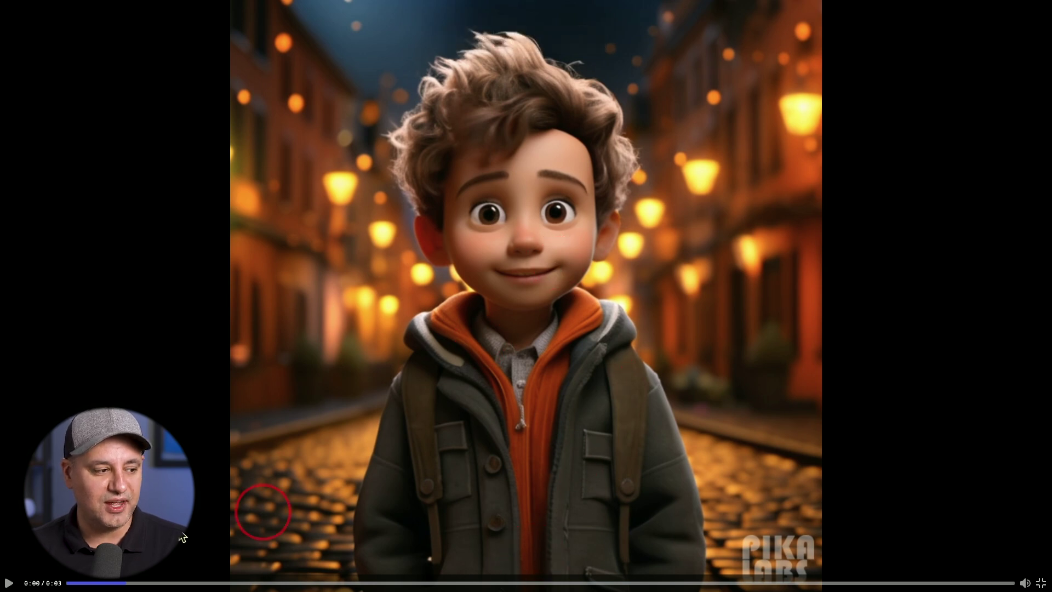
Play the boy clip full screen, exit, and scroll up to earlier clips
left_click(9, 582)
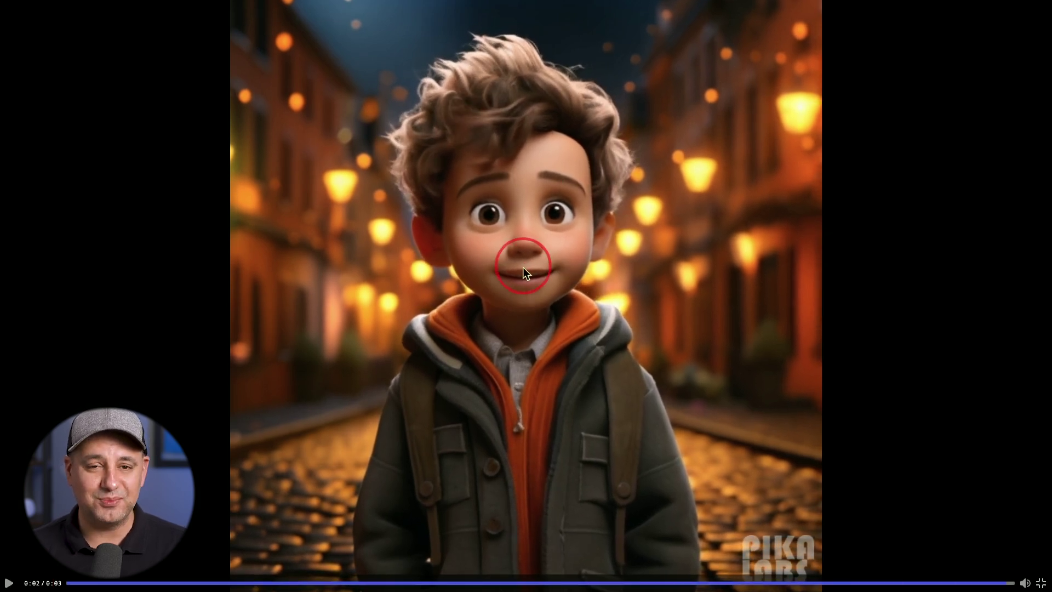
key("Escape")
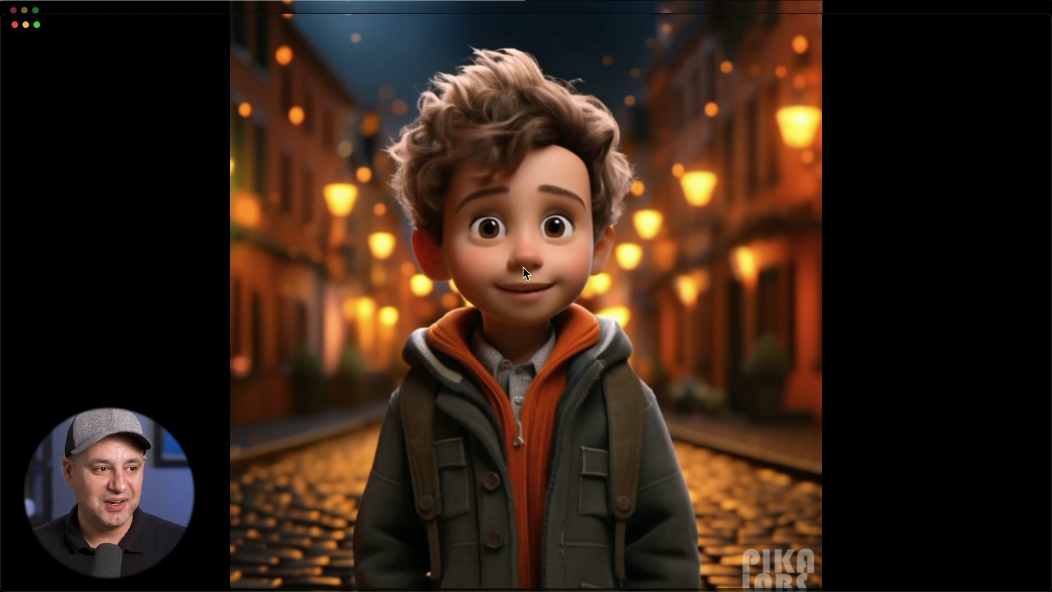
scroll(525, 293, "up", 5)
Watch the helmeted-woman clip full screen, then exit back to chat
scroll(525, 294, "up", 10)
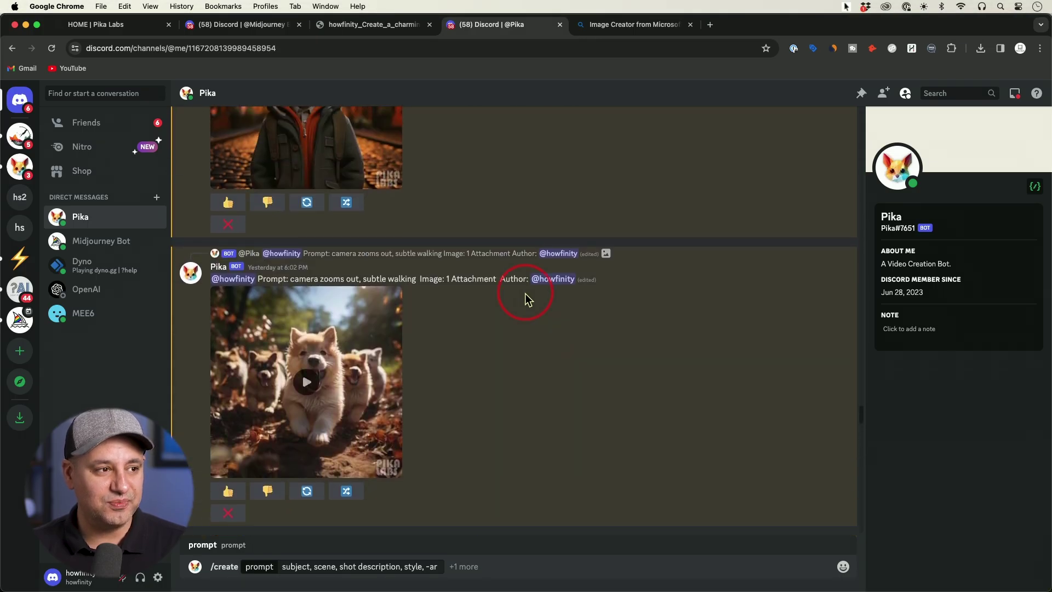
scroll(525, 293, "up", 3)
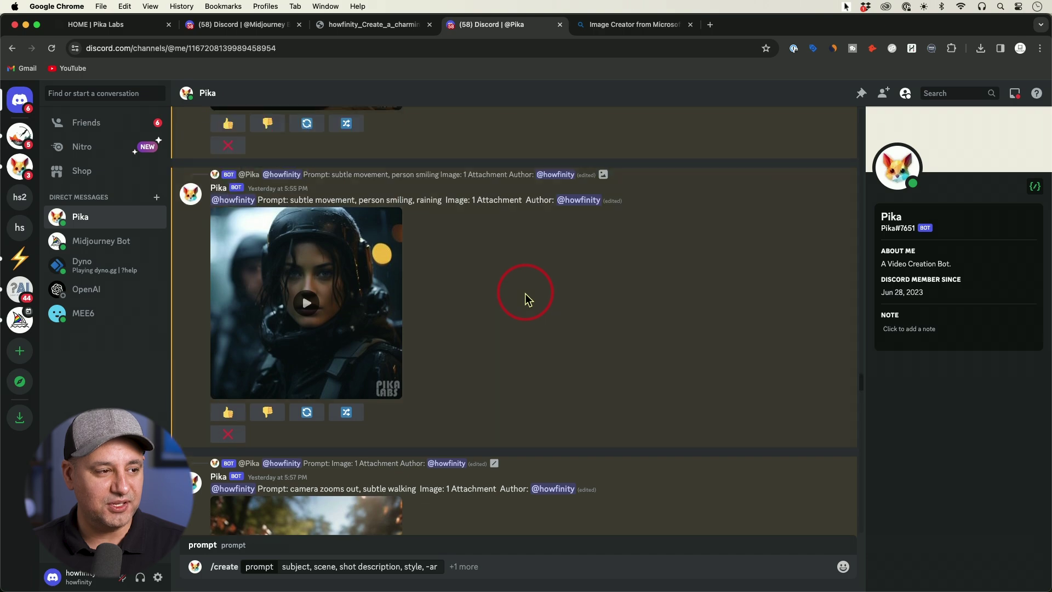
left_click(392, 482)
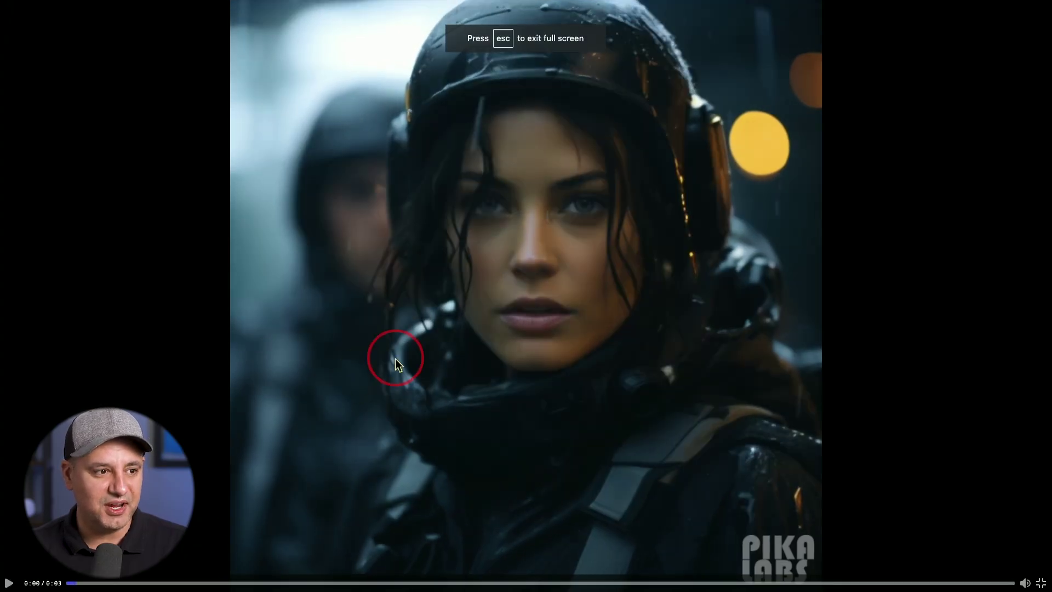
left_click(9, 584)
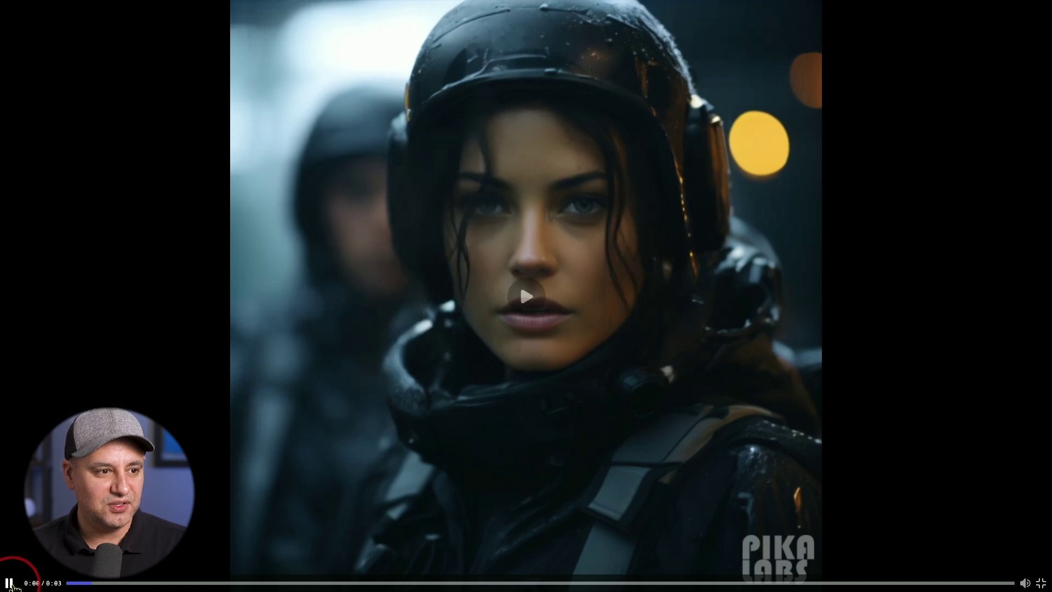
left_click(524, 419)
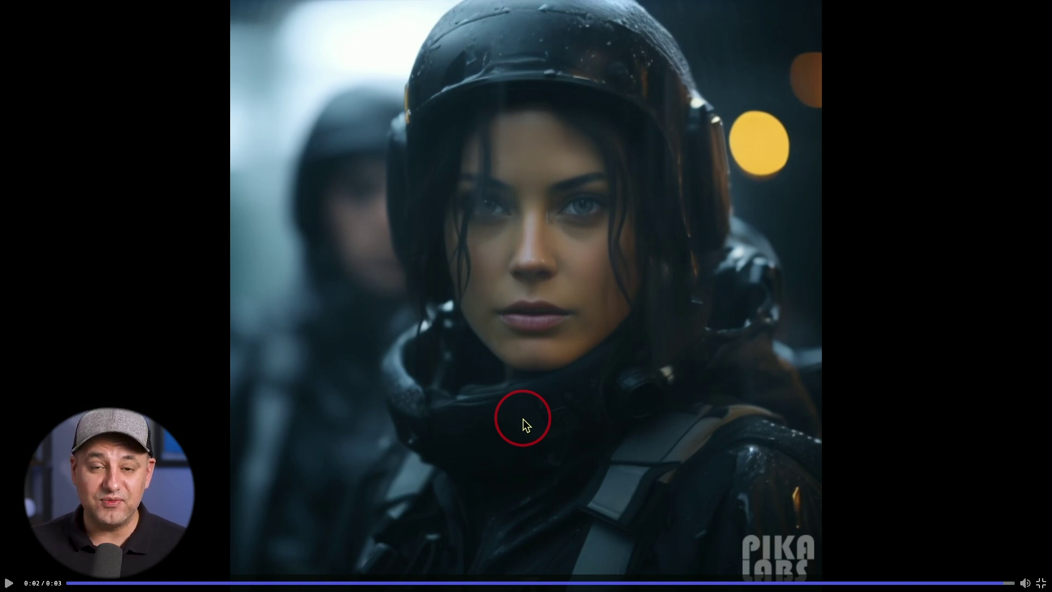
key("Escape")
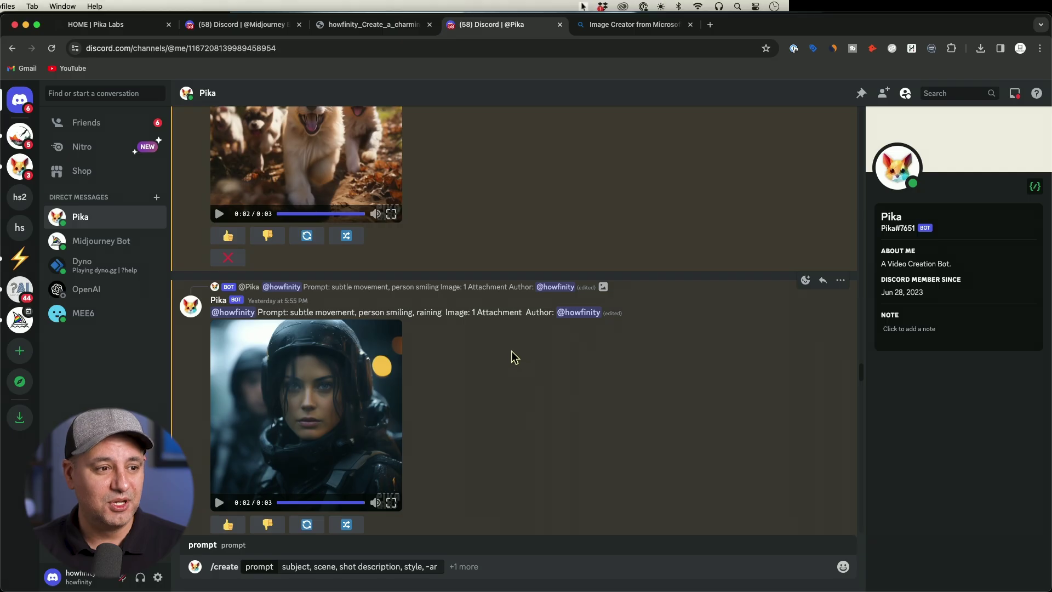
Watch and replay the bearded-man clip full screen, then play the arcade clip
scroll(513, 359, "down", 4)
scroll(513, 360, "up", 10)
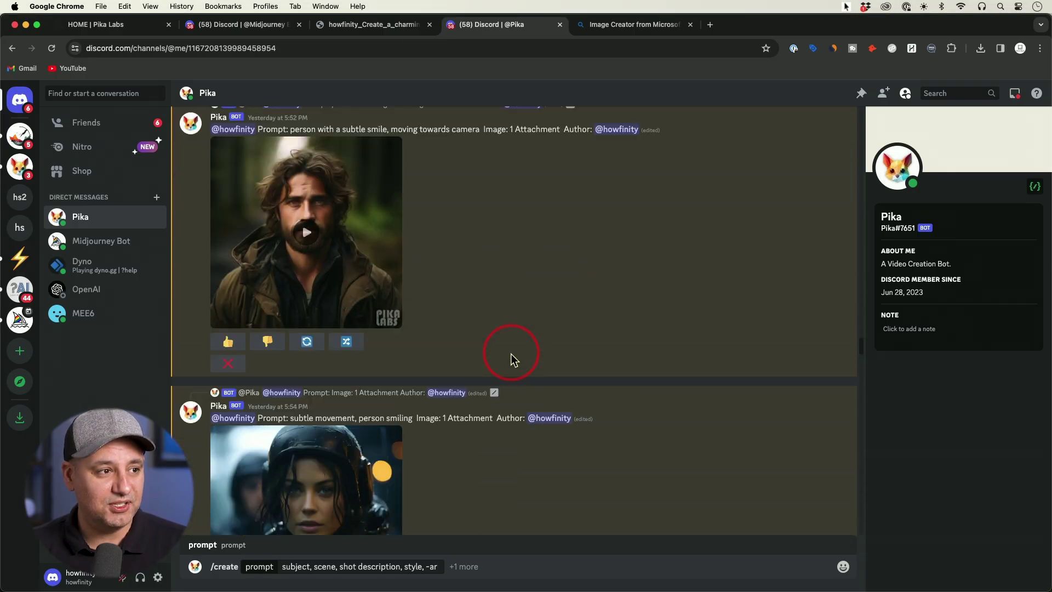
left_click(390, 448)
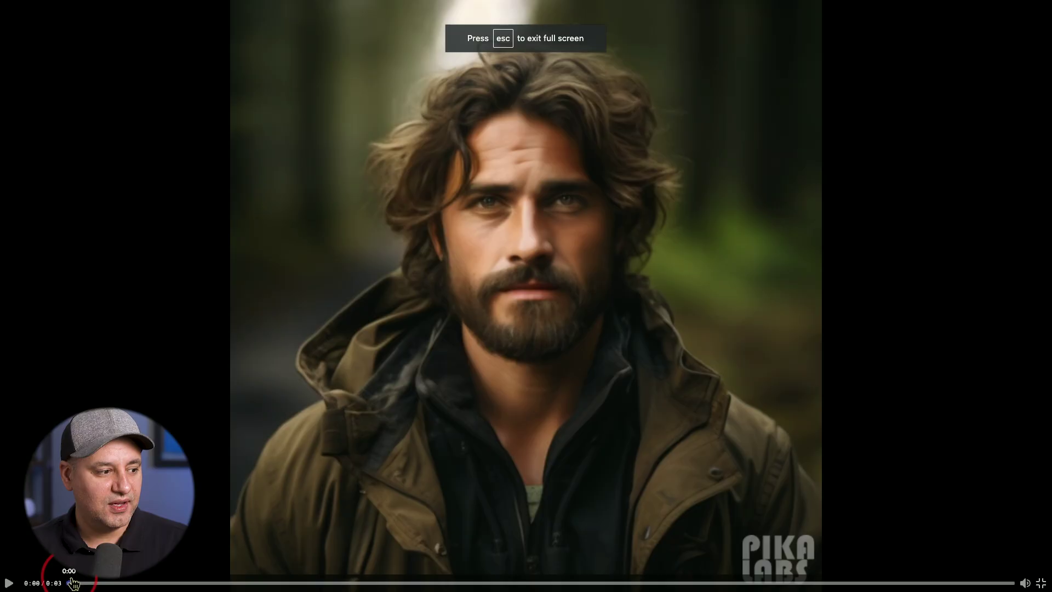
left_click(495, 319)
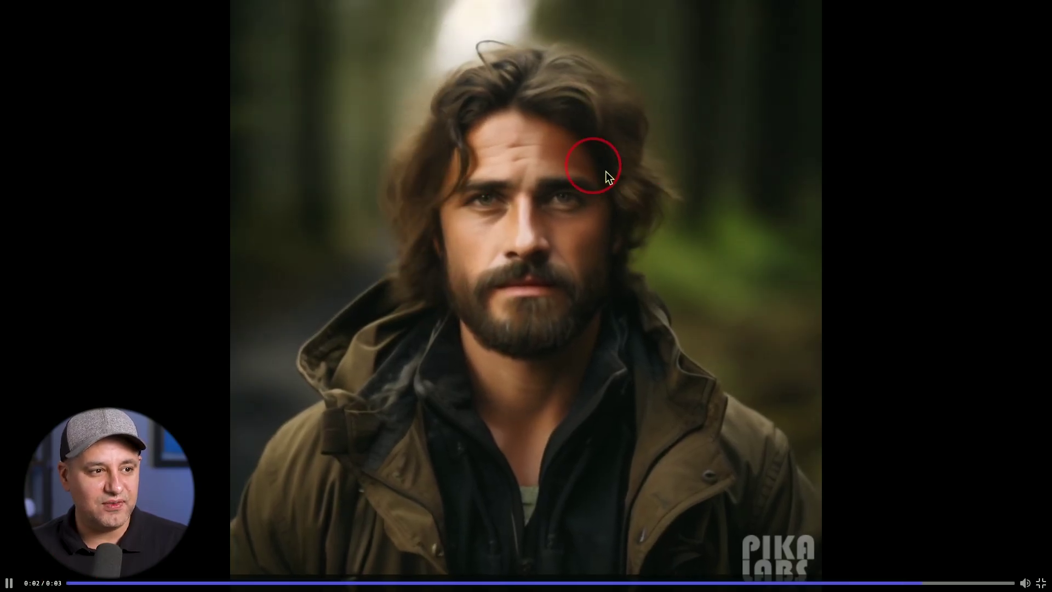
left_click(236, 551)
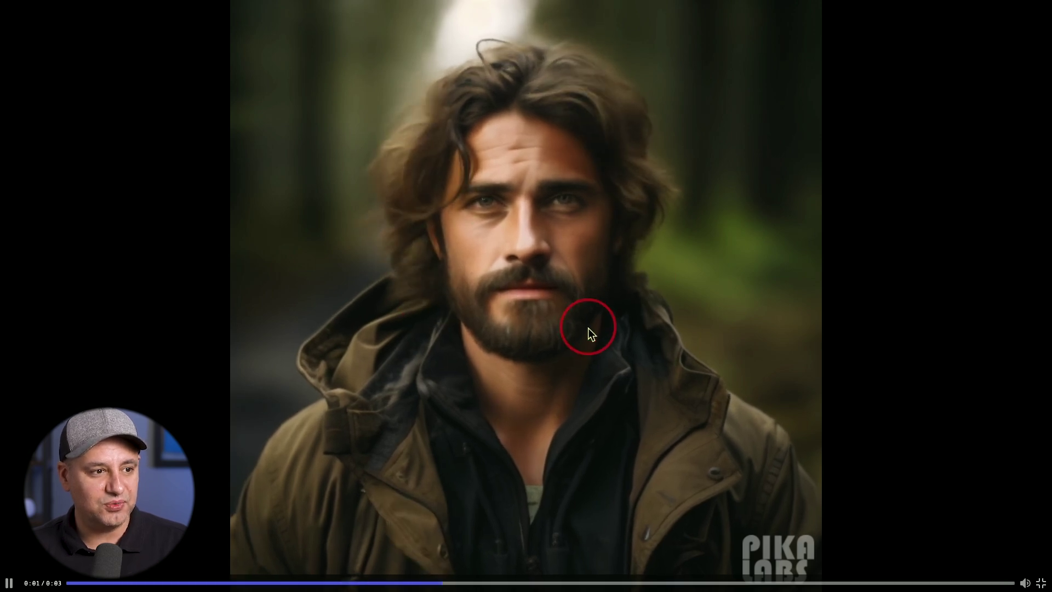
left_click(586, 257)
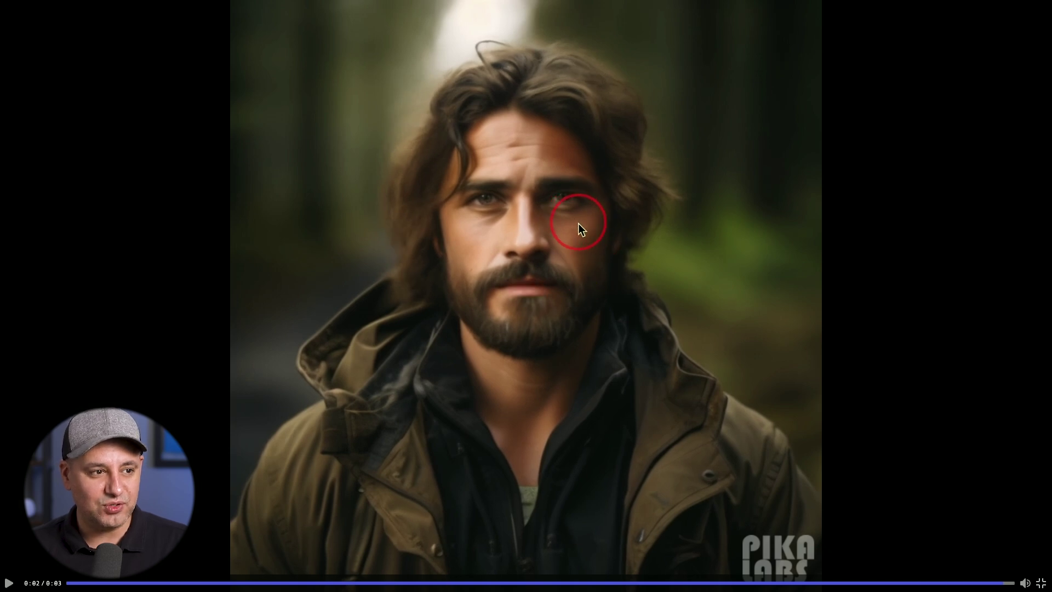
key("Escape")
left_click(308, 328)
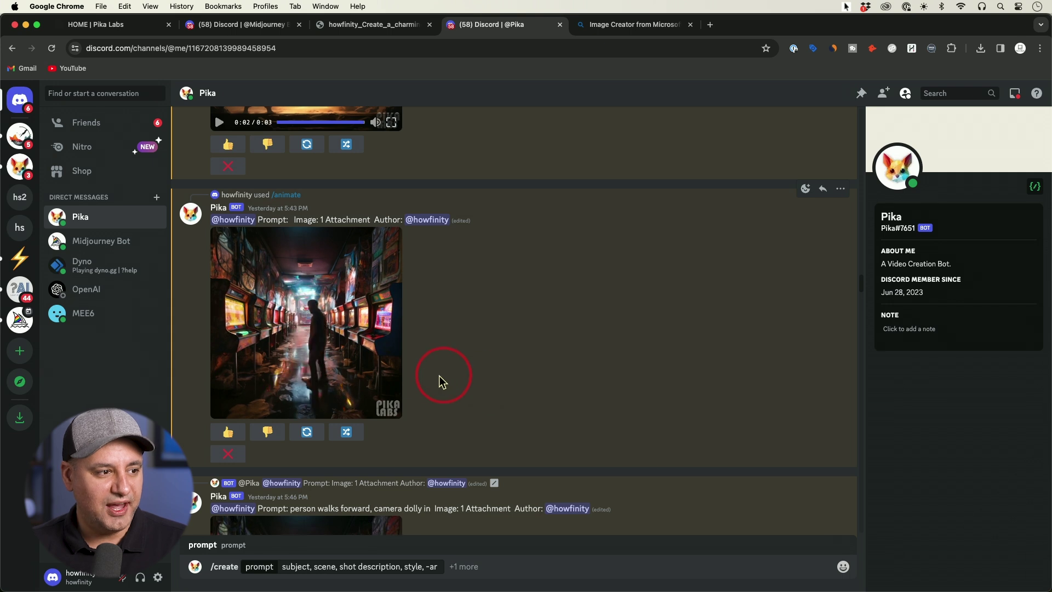
Play the 'person walks forward' arcade clip, then regenerate and vary the subtle-smile clip
scroll(401, 351, "down", 2)
scroll(477, 416, "down", 2)
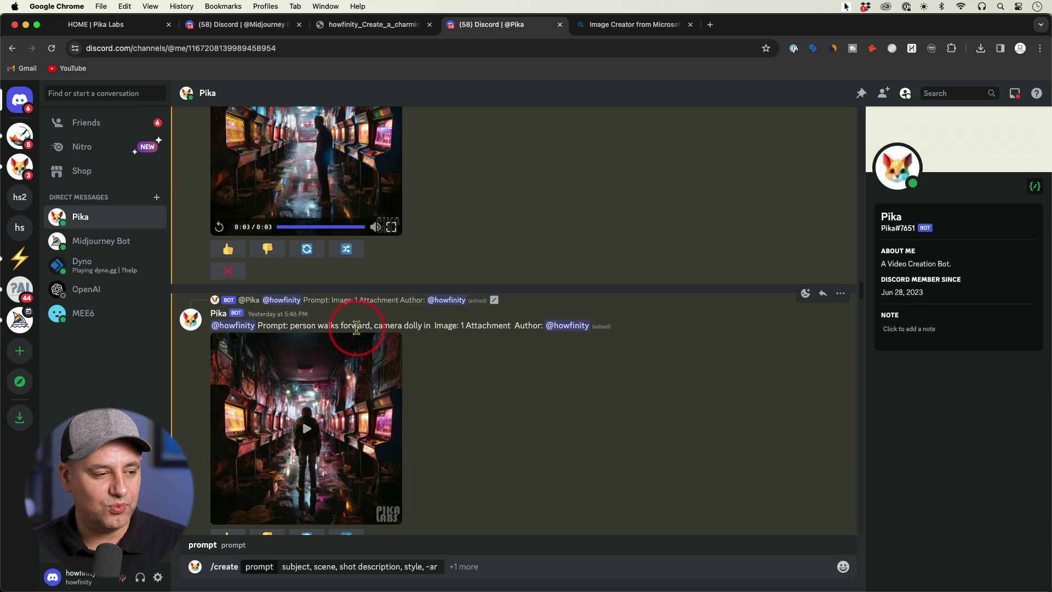
scroll(307, 373, "down", 1)
left_click(305, 405)
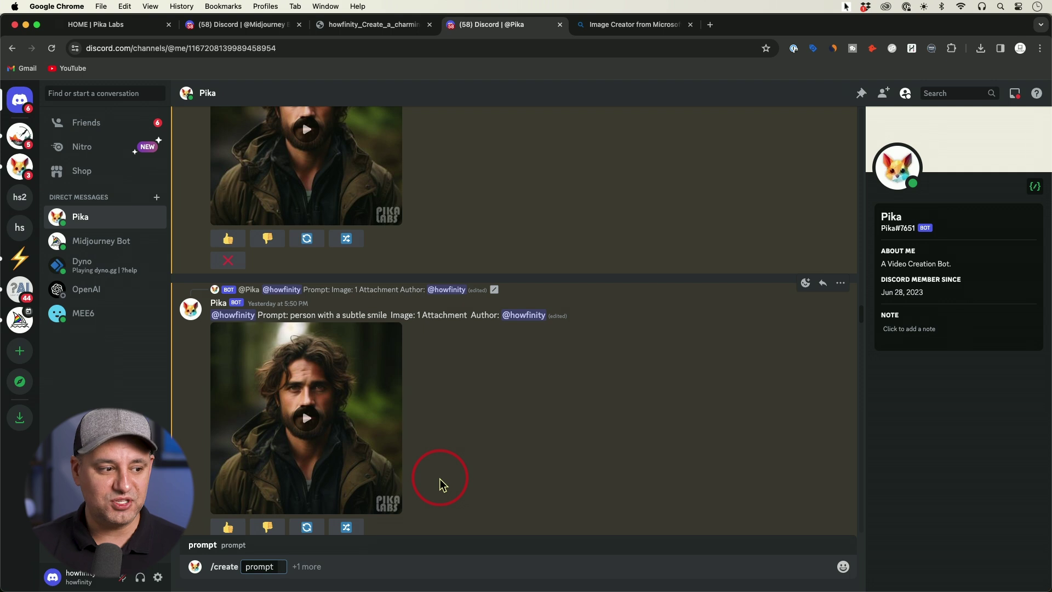
left_click(307, 528)
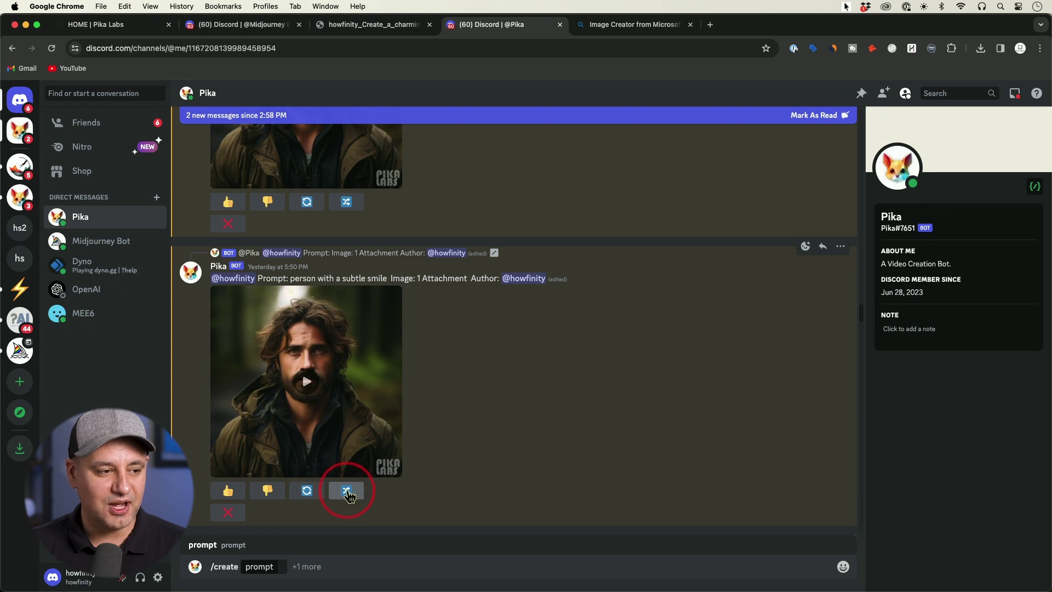
left_click(348, 491)
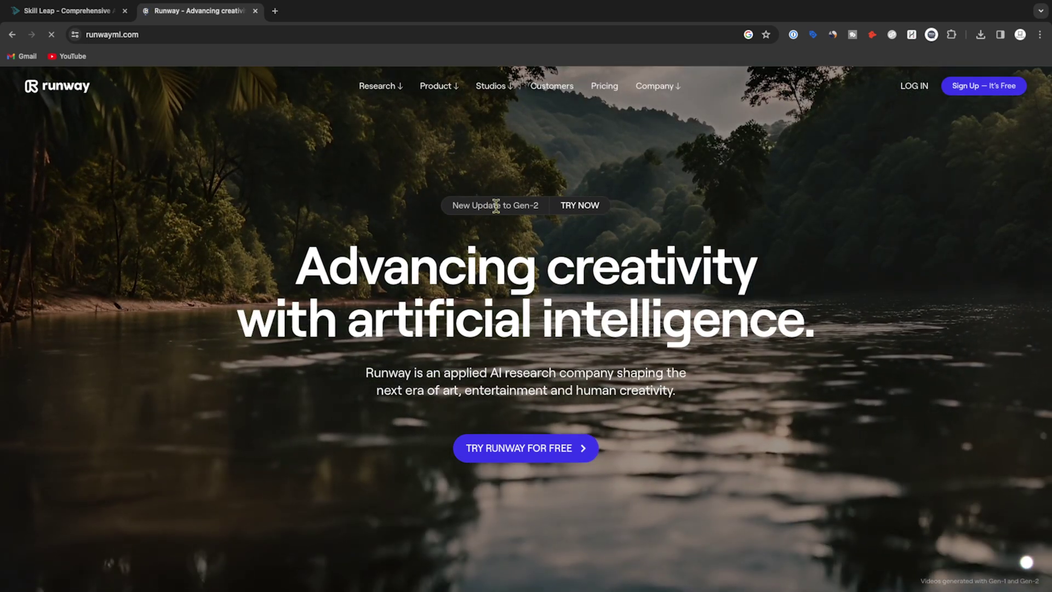
Open Runway's Gen-2 Text/Image to Video tool from the 'New Update to Gen-2' banner
left_click(575, 212)
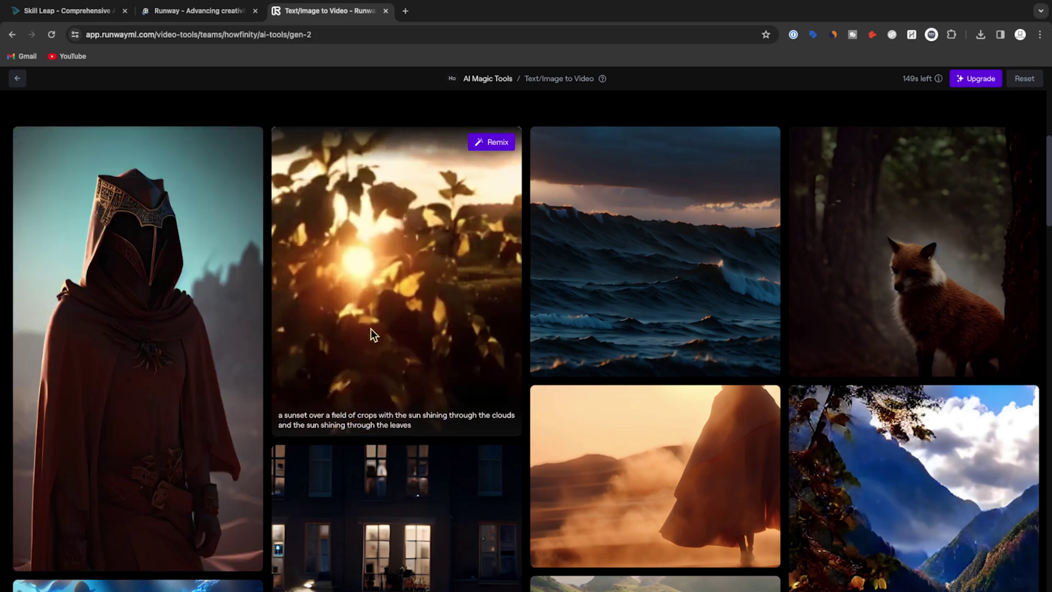